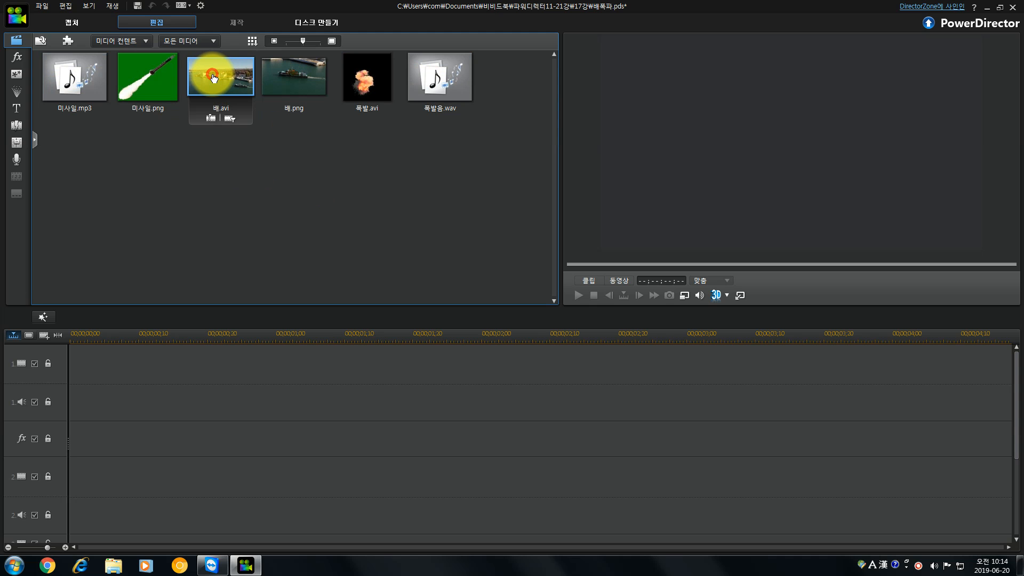
Place 배.avi at the start of video track 1, accepting the frame rate mismatch.
{"action": "left_click_drag", "start_coordinate": [214, 79], "coordinate": [72, 361]}
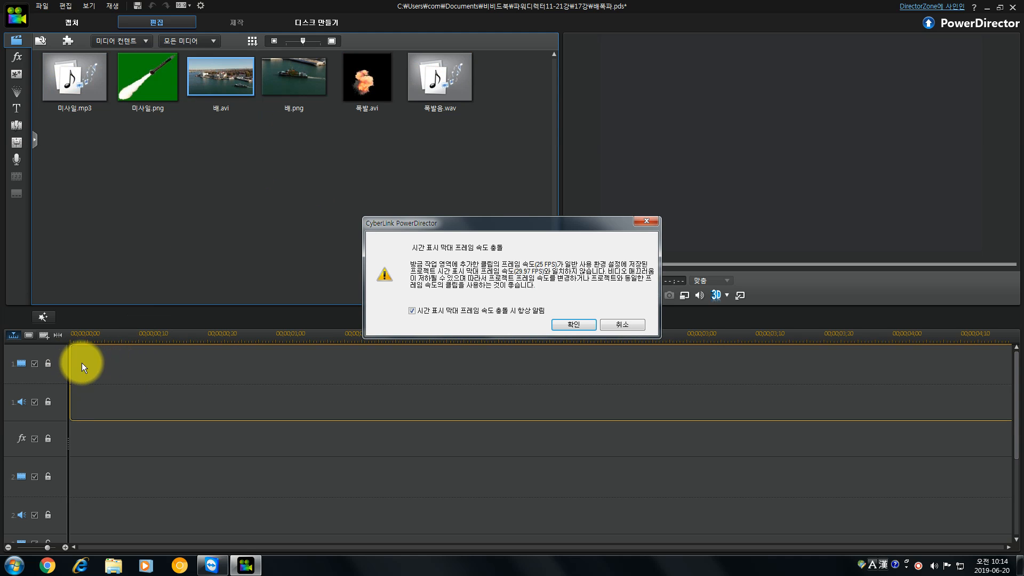
{"action": "left_click", "coordinate": [568, 325]}
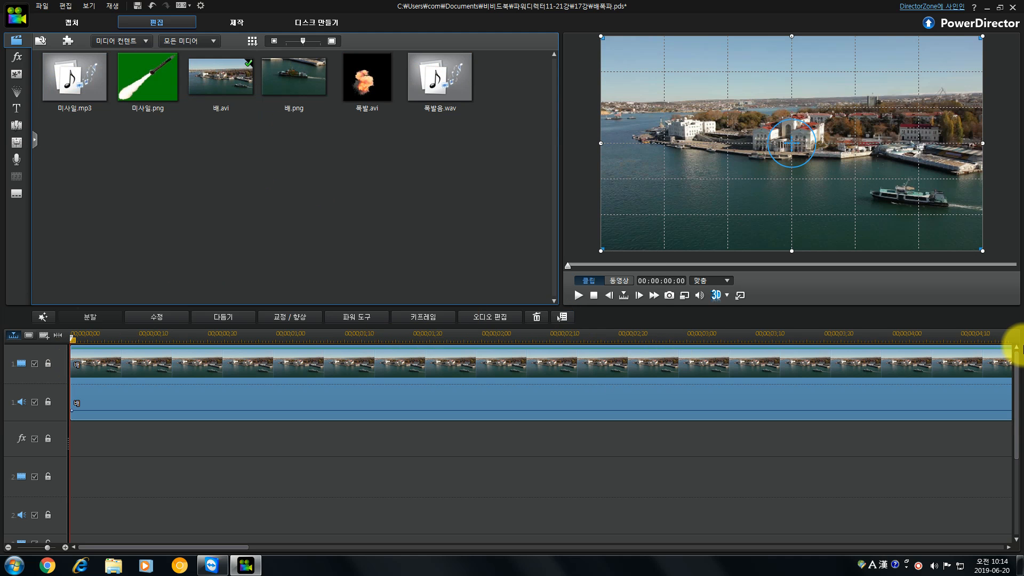
{"action": "left_click", "coordinate": [385, 338]}
{"action": "left_click", "coordinate": [96, 354]}
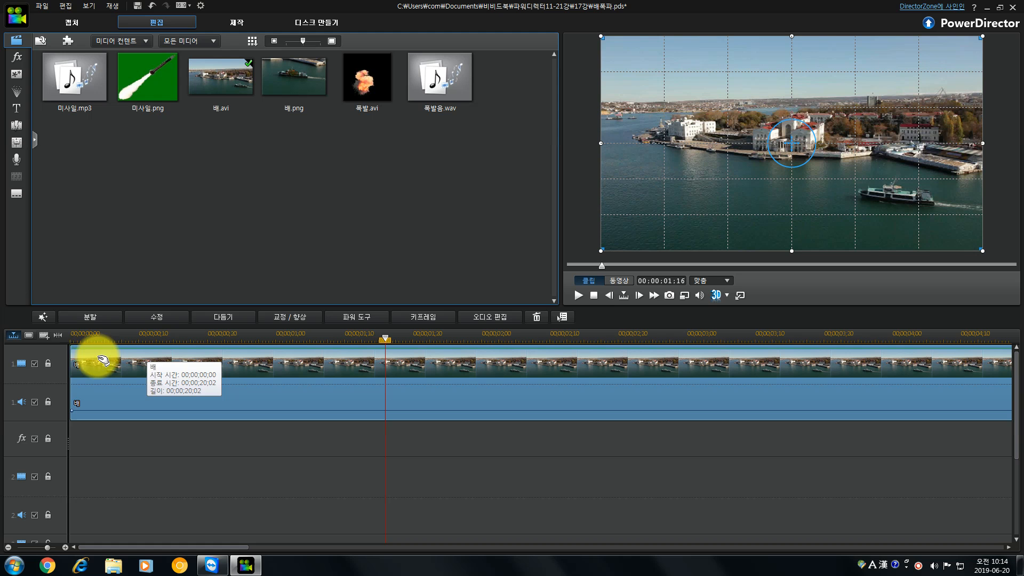
{"action": "left_click", "coordinate": [58, 334]}
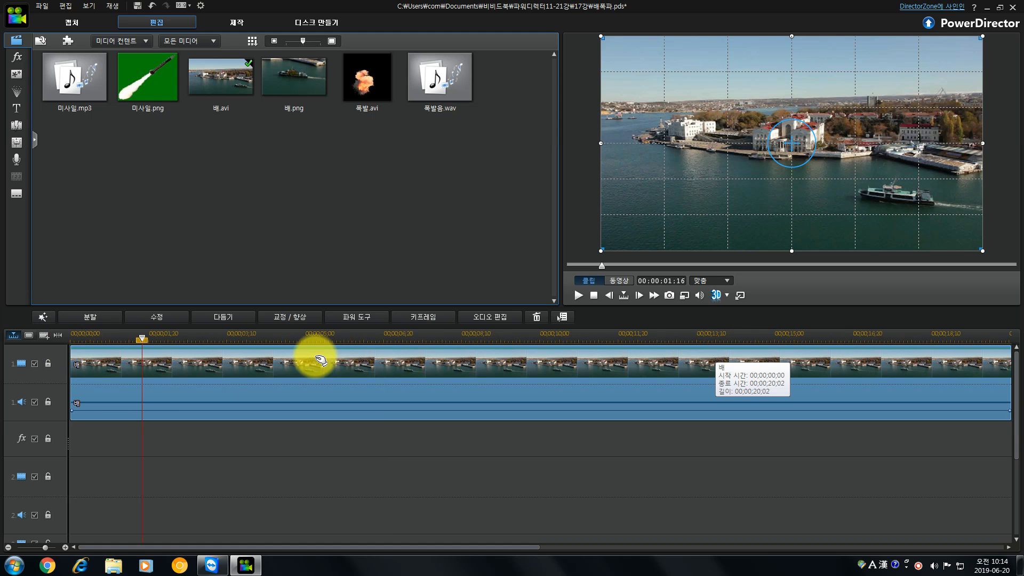
Split the 배 video clip on track 1 at 00:00:03:20.
{"action": "left_click_drag", "start_coordinate": [142, 338], "coordinate": [237, 338]}
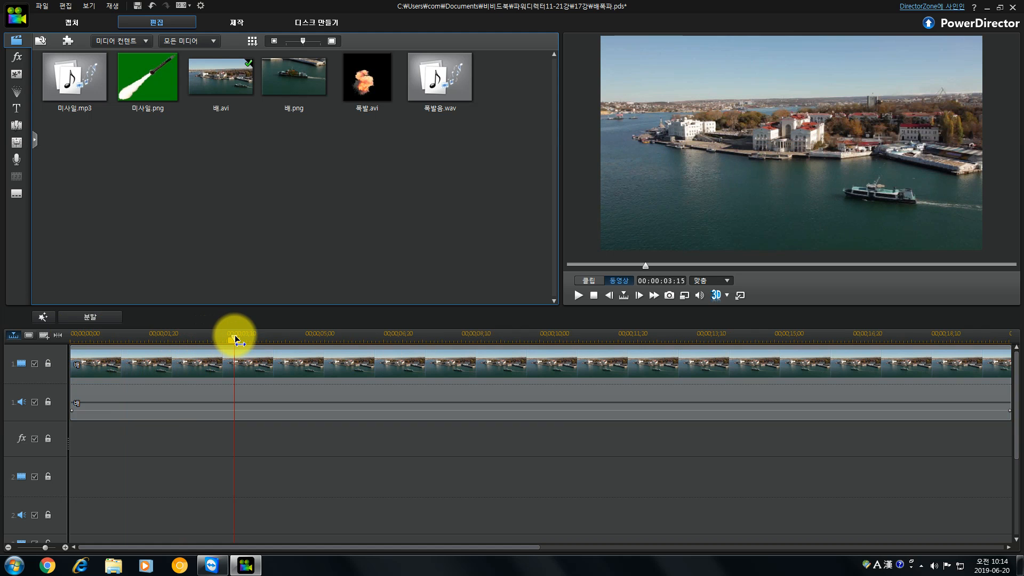
{"action": "left_click_drag", "start_coordinate": [236, 338], "coordinate": [237, 339]}
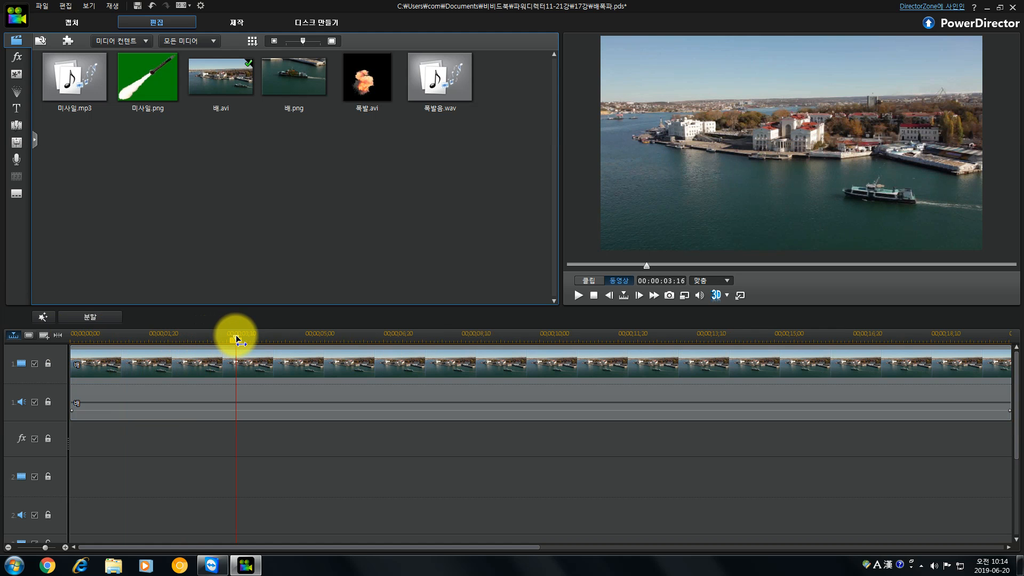
{"action": "left_click_drag", "start_coordinate": [236, 338], "coordinate": [242, 338]}
{"action": "left_click", "coordinate": [346, 368]}
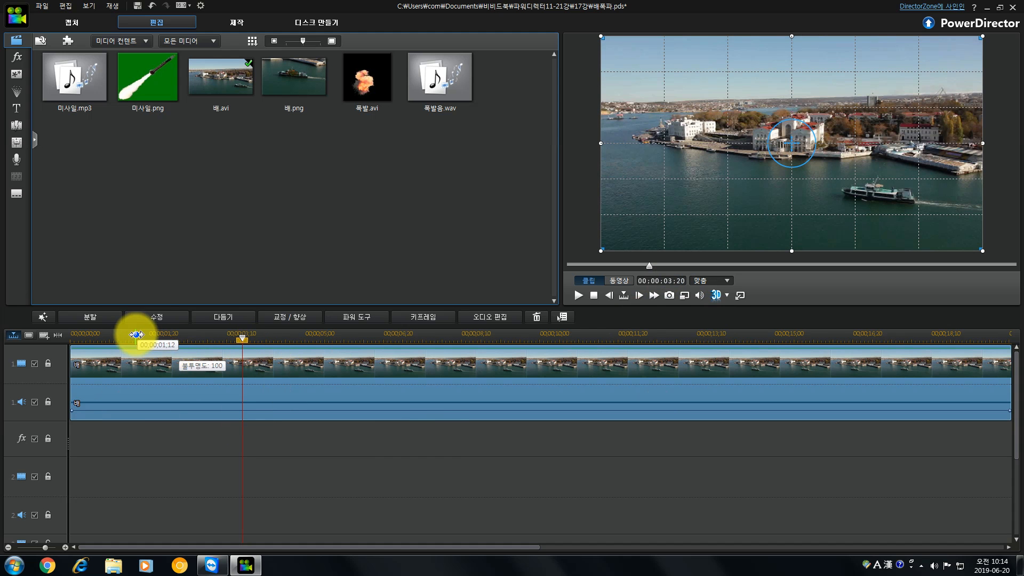
{"action": "left_click", "coordinate": [96, 316]}
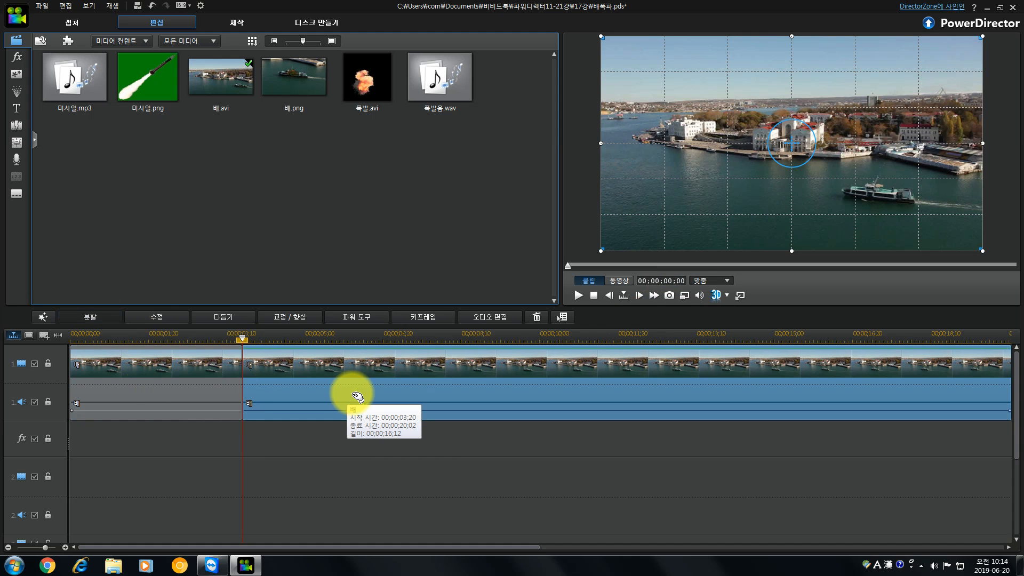
Delete the second part of the split 배 clip, keeping only the footage before the cut.
{"action": "left_click_drag", "start_coordinate": [242, 338], "coordinate": [904, 338]}
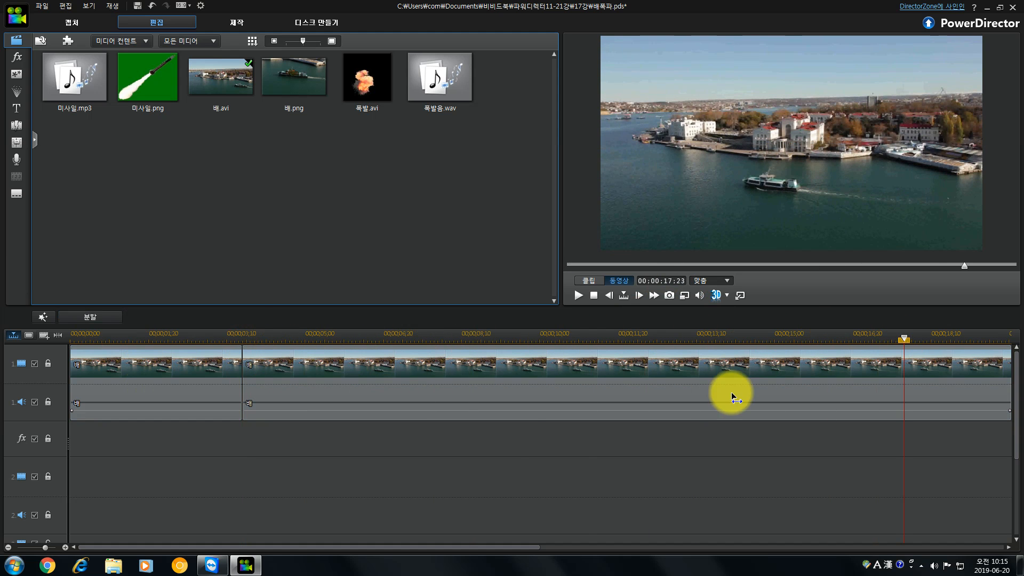
{"action": "left_click", "coordinate": [374, 406]}
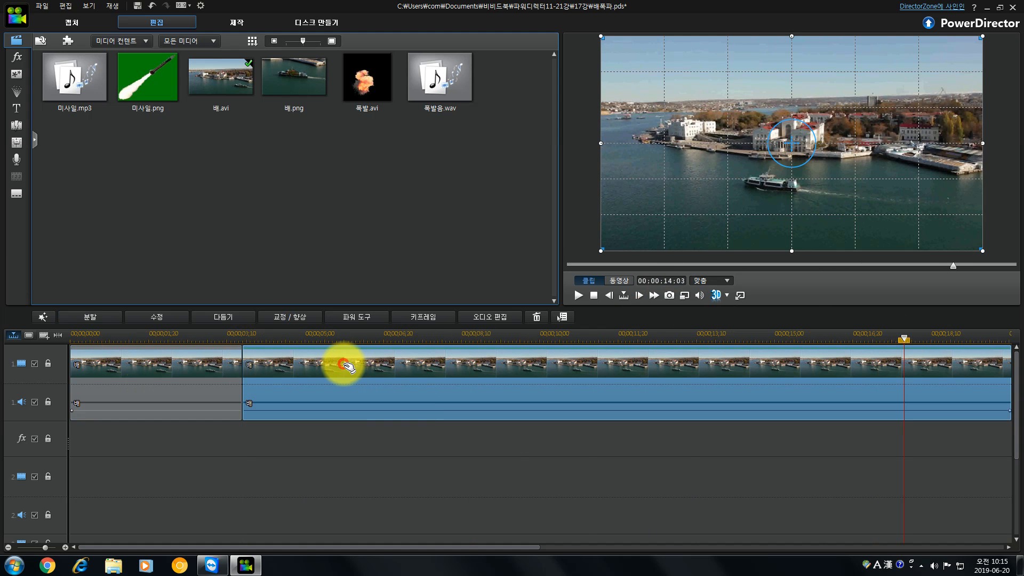
{"action": "key", "text": "Delete"}
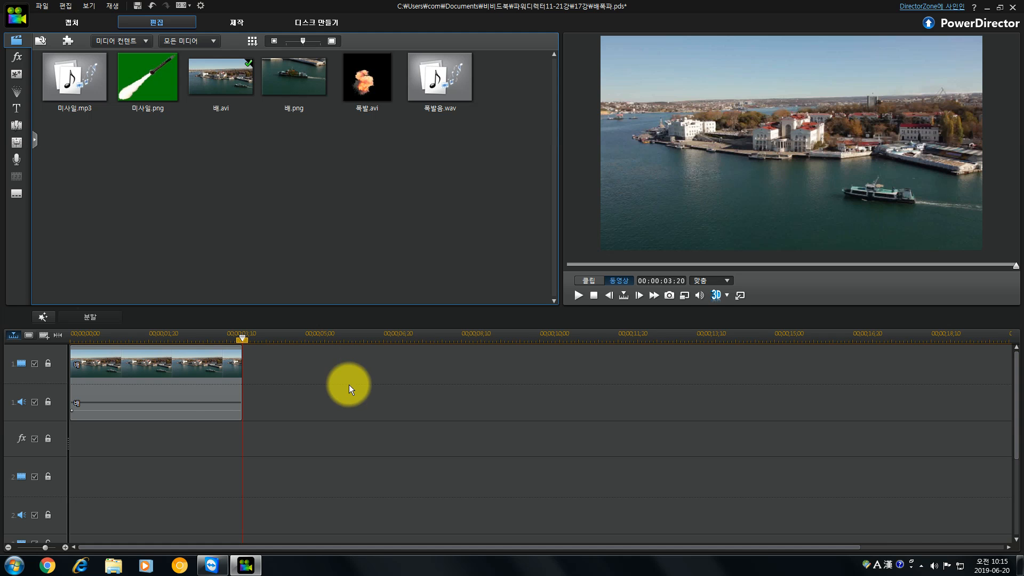
Unlink the remaining 배 clip's audio from its video and delete the audio.
{"action": "left_click", "coordinate": [219, 395]}
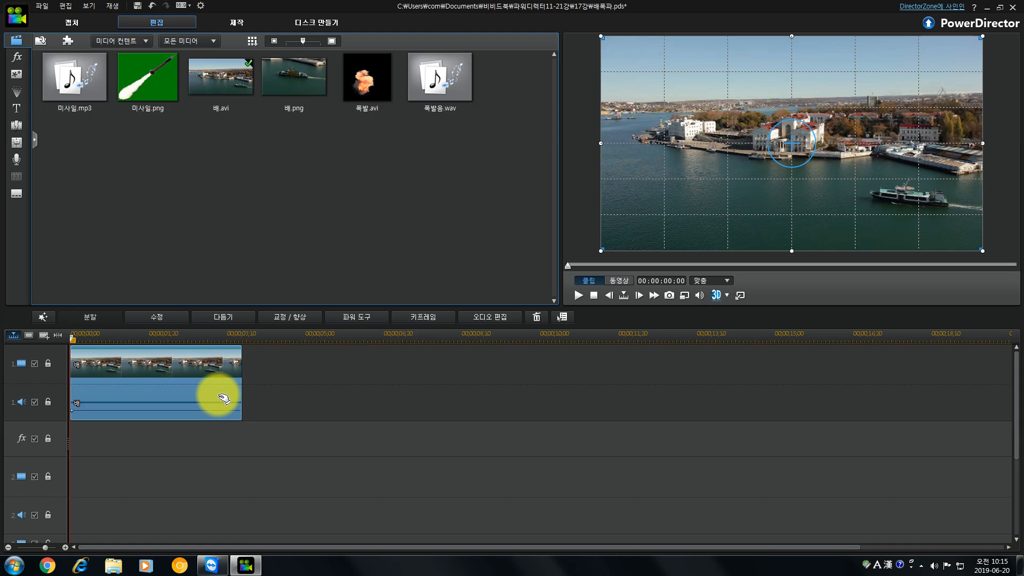
{"action": "right_click", "coordinate": [219, 396]}
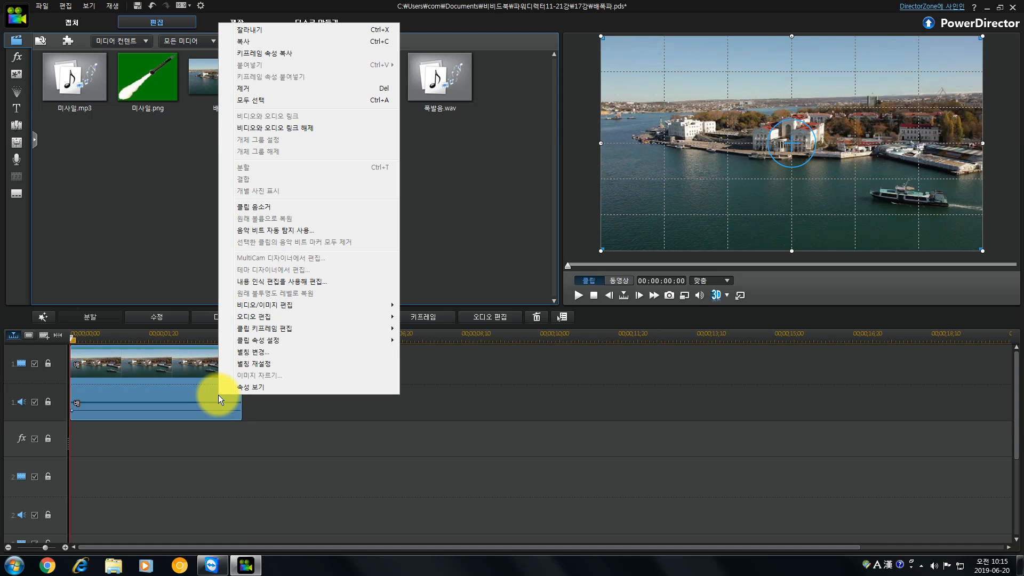
{"action": "left_click", "coordinate": [289, 130]}
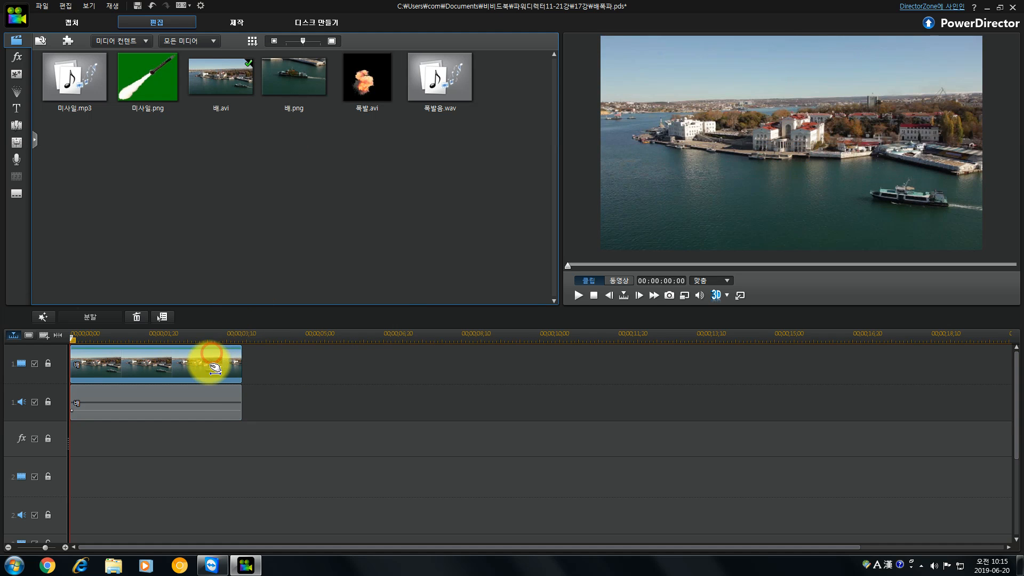
{"action": "left_click", "coordinate": [208, 390]}
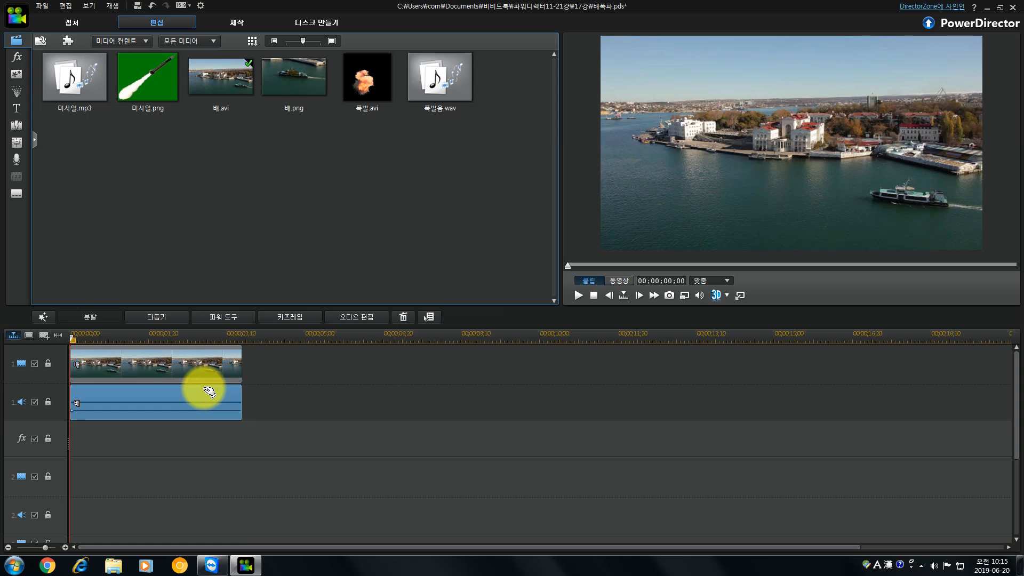
{"action": "key", "text": "Delete"}
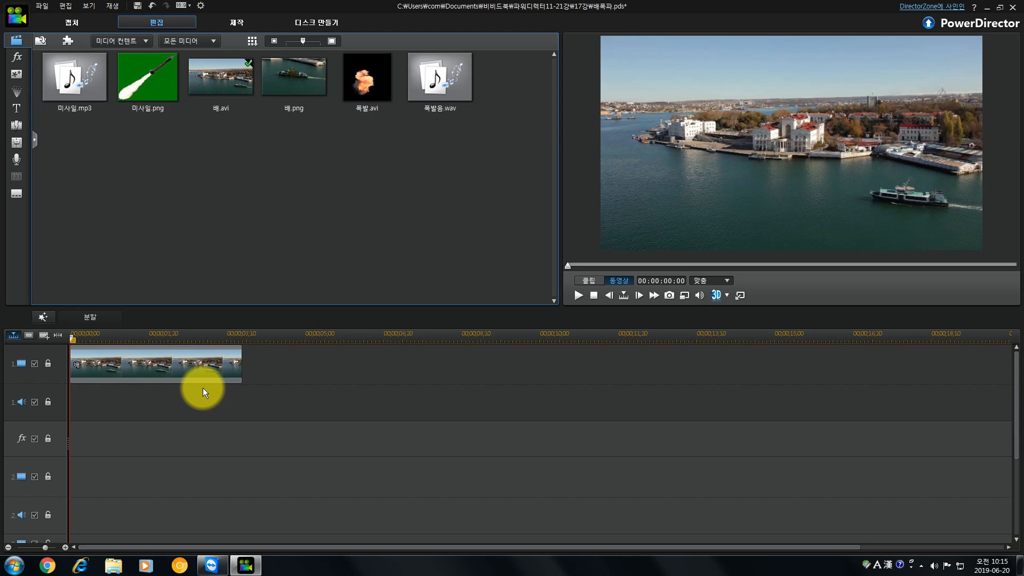
Place the 미사일.png image at the start of video track 2.
{"action": "left_click", "coordinate": [56, 337]}
{"action": "left_click", "coordinate": [156, 81]}
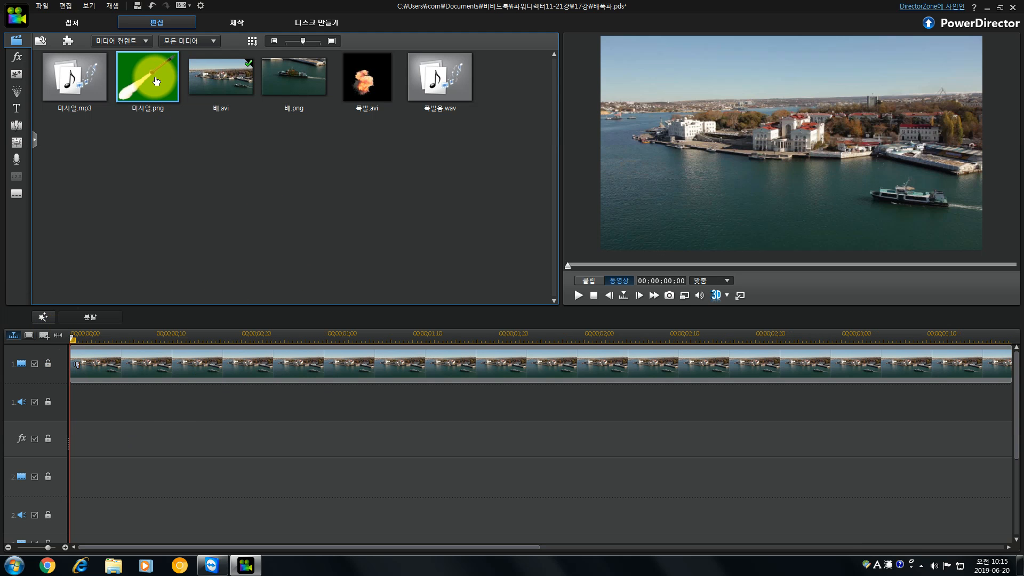
{"action": "left_click_drag", "start_coordinate": [156, 82], "coordinate": [69, 476]}
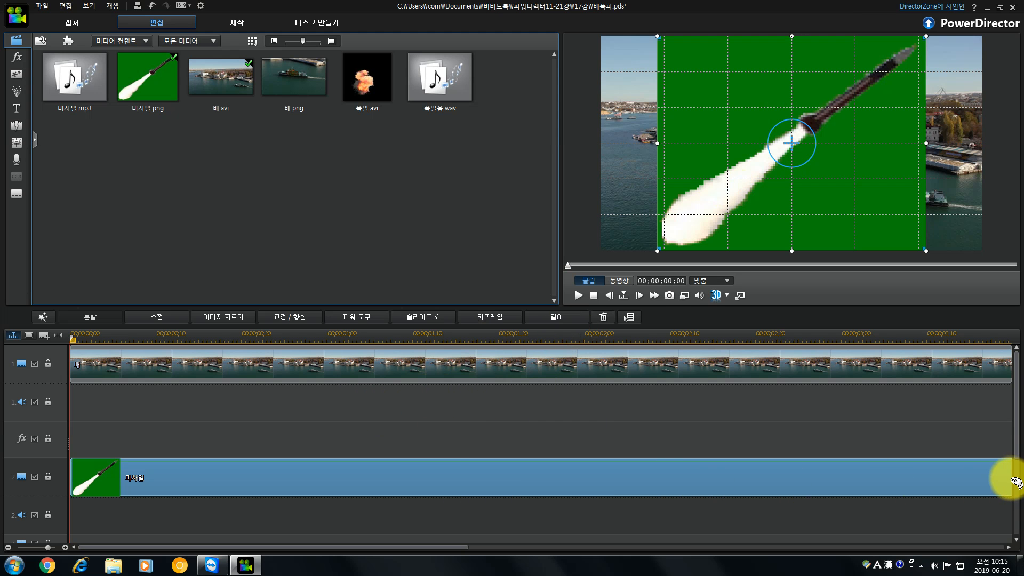
Set the missile image clip's duration to 00:00:01:13.
{"action": "left_click", "coordinate": [558, 317]}
{"action": "left_click", "coordinate": [518, 269]}
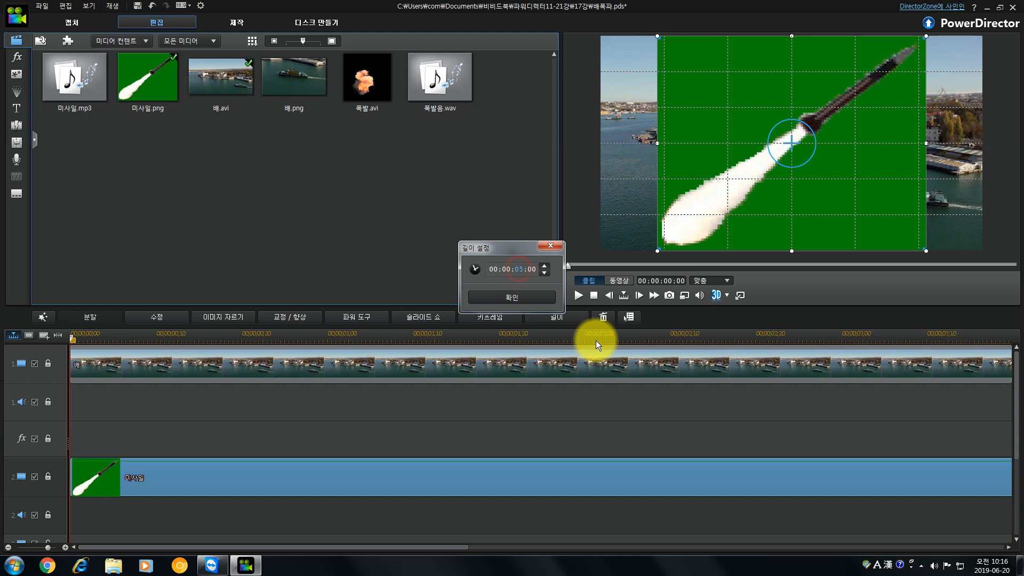
{"action": "type", "text": "0101"}
{"action": "left_click", "coordinate": [529, 294]}
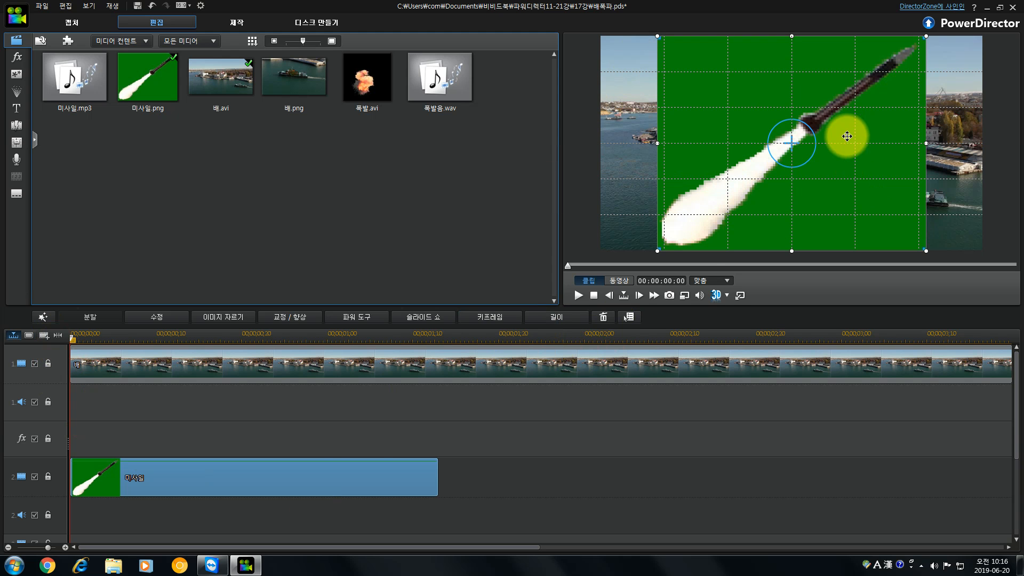
In the PiP Designer, shrink the missile image, move it to the frame's upper-left corner and rotate it to point down toward the ship.
{"action": "left_click", "coordinate": [194, 477]}
{"action": "double_click", "coordinate": [194, 475]}
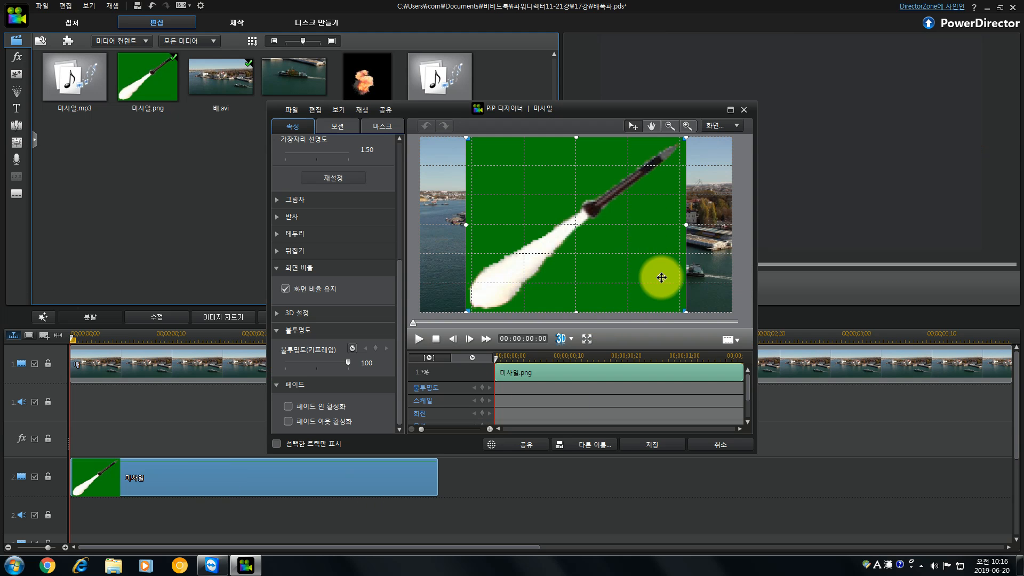
{"action": "mouse_move", "coordinate": [686, 137]}
{"action": "left_mouse_down"}
{"action": "mouse_move", "coordinate": [524, 259]}
{"action": "mouse_move", "coordinate": [507, 240]}
{"action": "mouse_move", "coordinate": [536, 276]}
{"action": "mouse_move", "coordinate": [508, 195]}
{"action": "mouse_move", "coordinate": [484, 166]}
{"action": "left_mouse_up"}
{"action": "left_click_drag", "start_coordinate": [511, 207], "coordinate": [485, 199]}
{"action": "left_click_drag", "start_coordinate": [473, 165], "coordinate": [464, 153]}
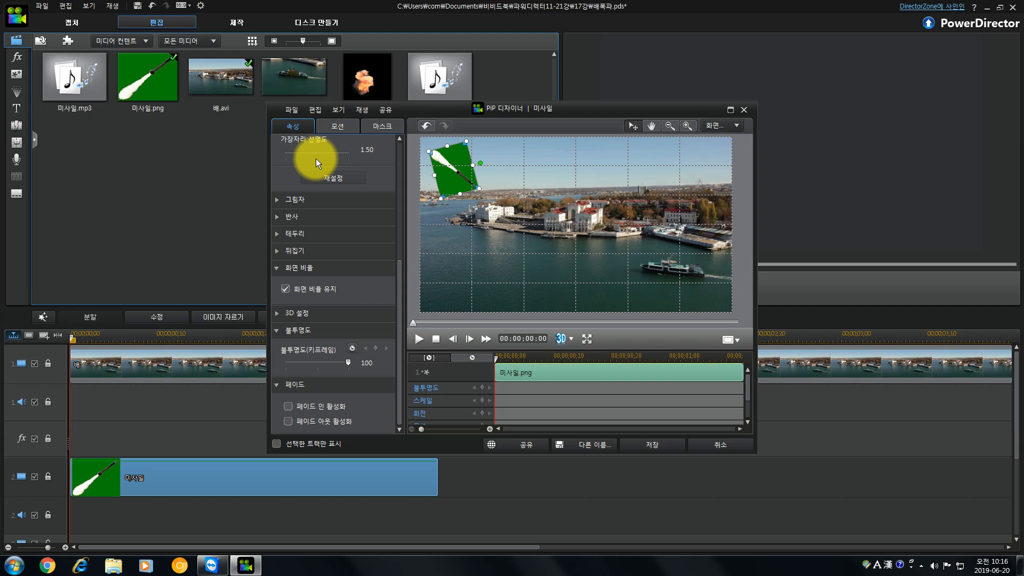
Enable chroma key for the missile image and sample its green background as the key colour.
{"action": "left_click_drag", "start_coordinate": [399, 272], "coordinate": [398, 143]}
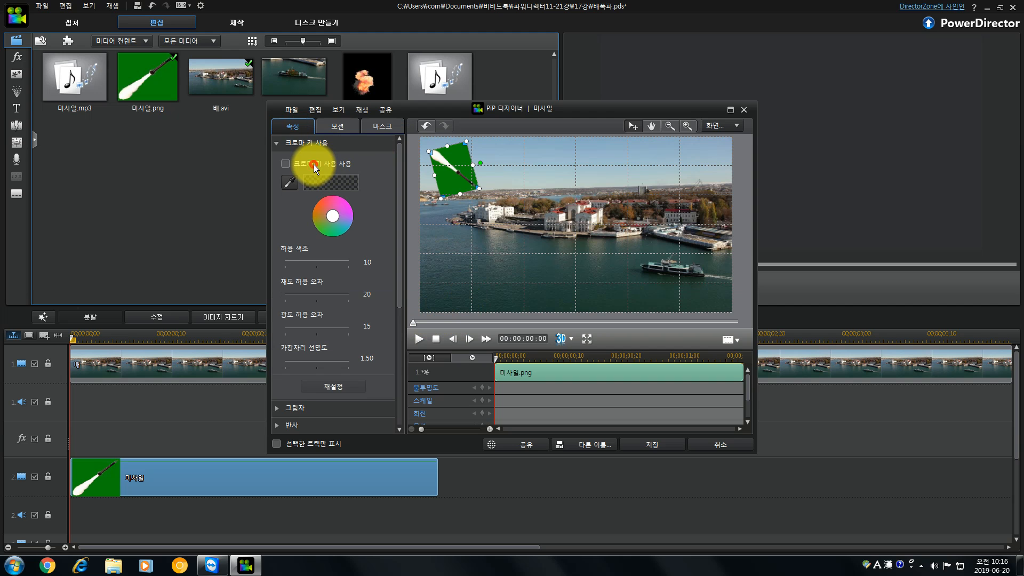
{"action": "left_click", "coordinate": [286, 164]}
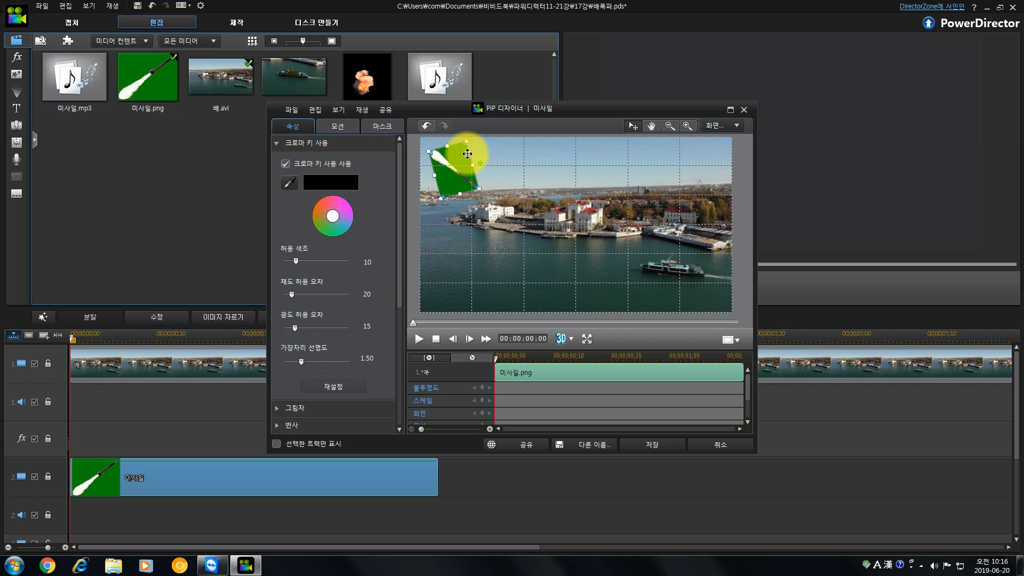
{"action": "left_click", "coordinate": [289, 184]}
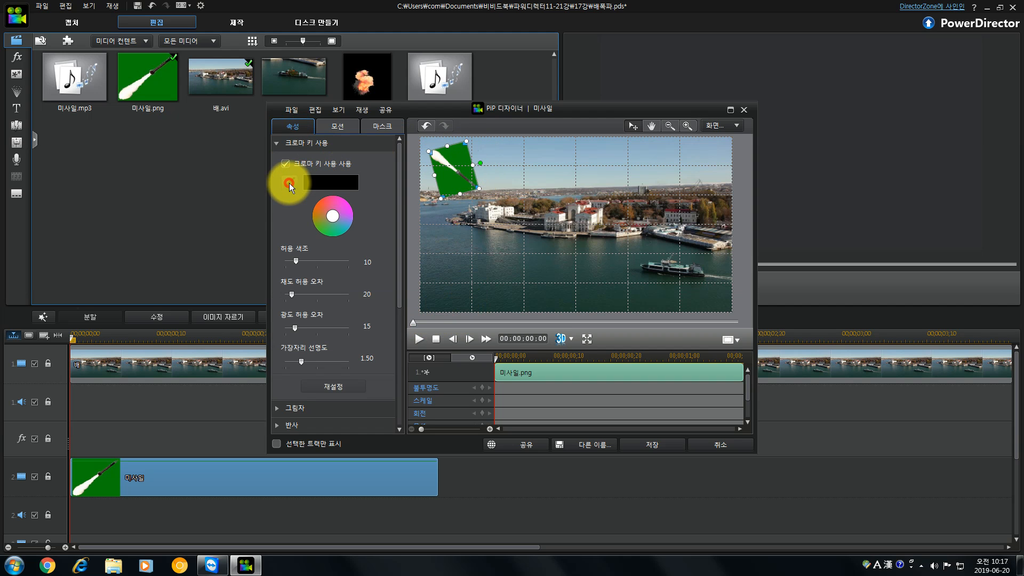
{"action": "left_click", "coordinate": [461, 159]}
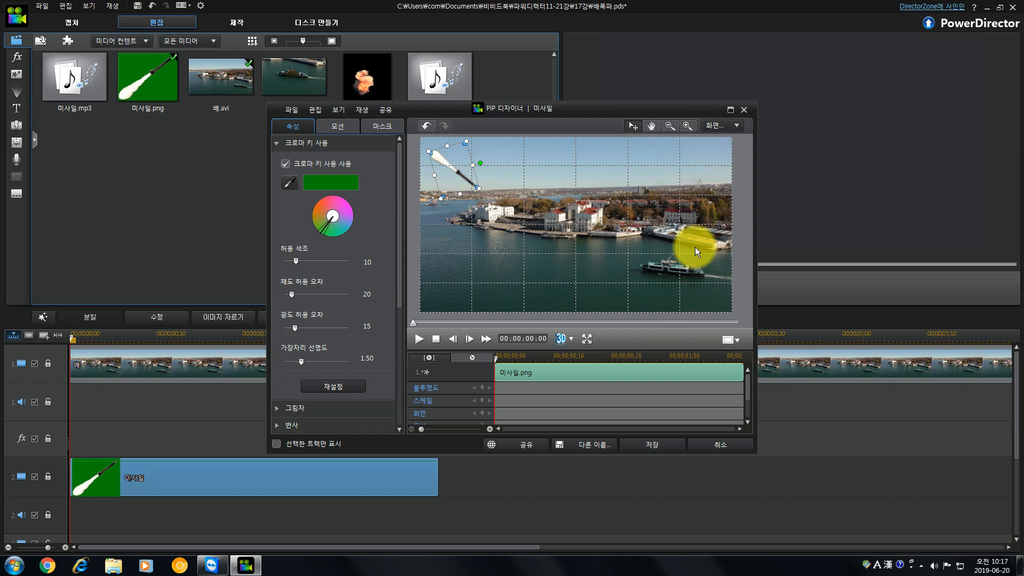
Apply the preset motion path that curves down and to the right to the missile, ending at the ship, and preview it.
{"action": "left_click", "coordinate": [338, 125]}
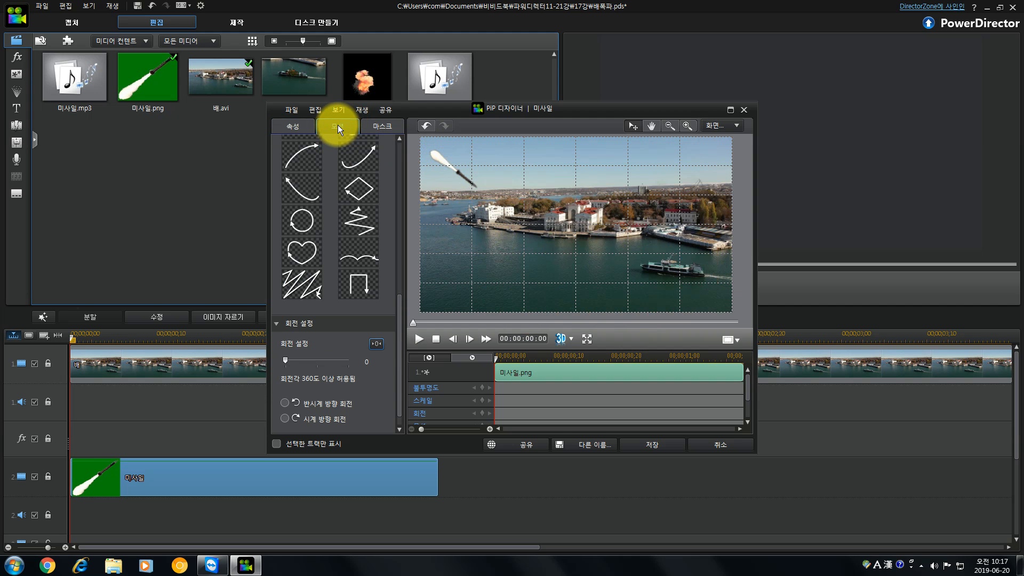
{"action": "left_click_drag", "start_coordinate": [401, 308], "coordinate": [399, 219]}
{"action": "left_click", "coordinate": [365, 327]}
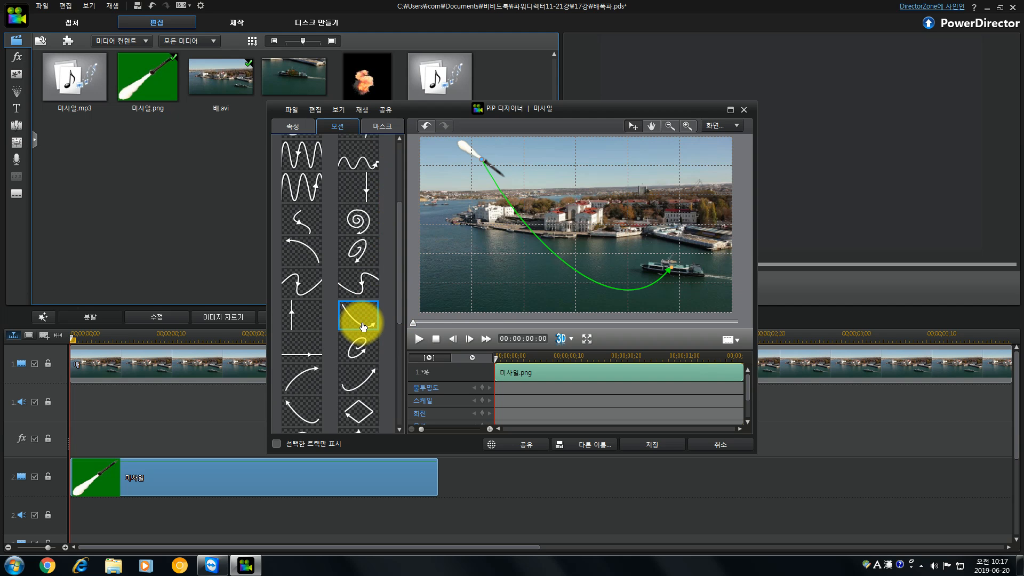
{"action": "left_click", "coordinate": [420, 338]}
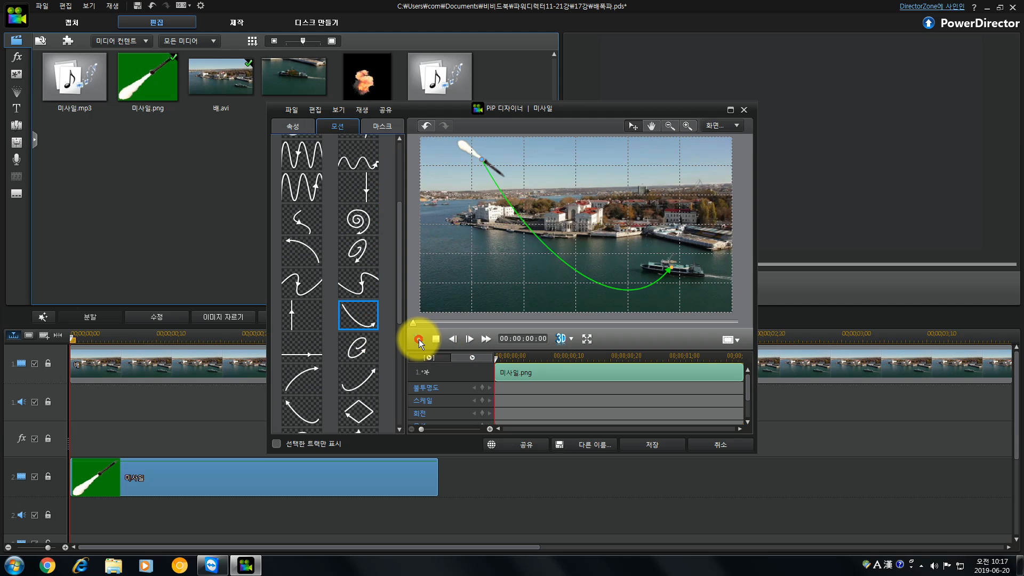
{"action": "left_click", "coordinate": [418, 340]}
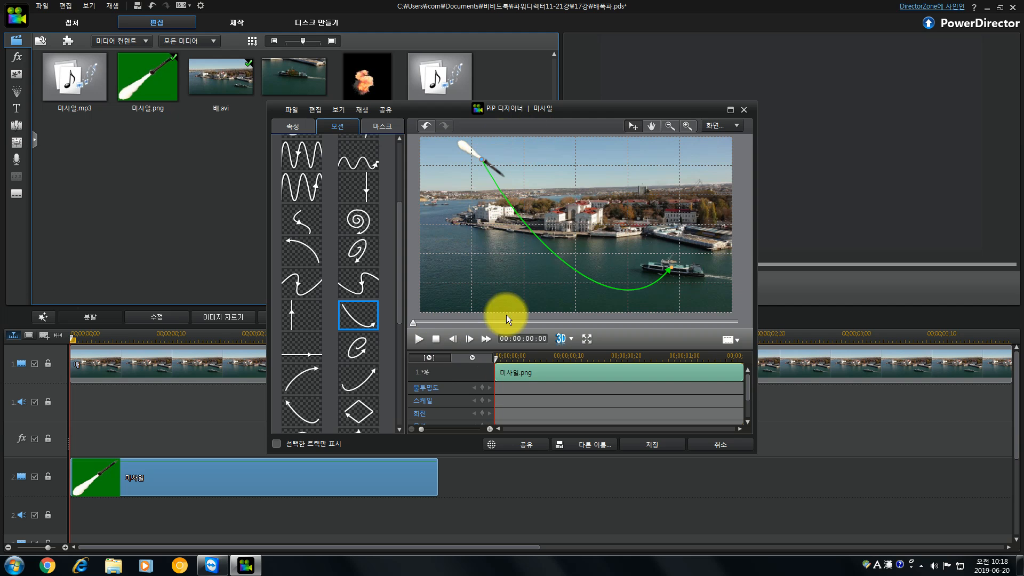
Give the missile's motion a counterclockwise rotation of 92 degrees and preview the animation.
{"action": "scroll", "coordinate": [395, 243], "scroll_direction": "down", "scroll_amount": 5}
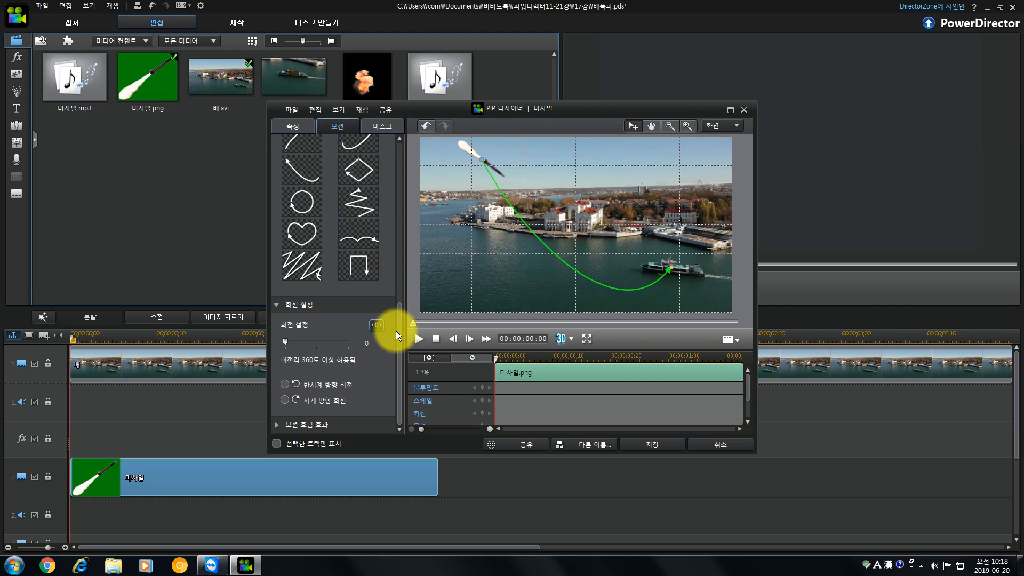
{"action": "left_click", "coordinate": [284, 384]}
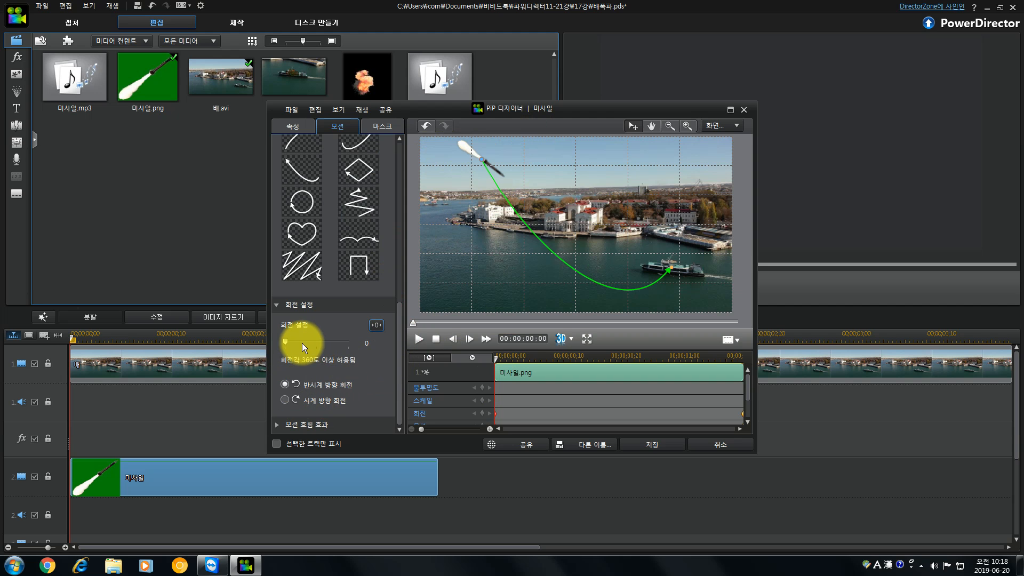
{"action": "left_click_drag", "start_coordinate": [286, 341], "coordinate": [290, 341]}
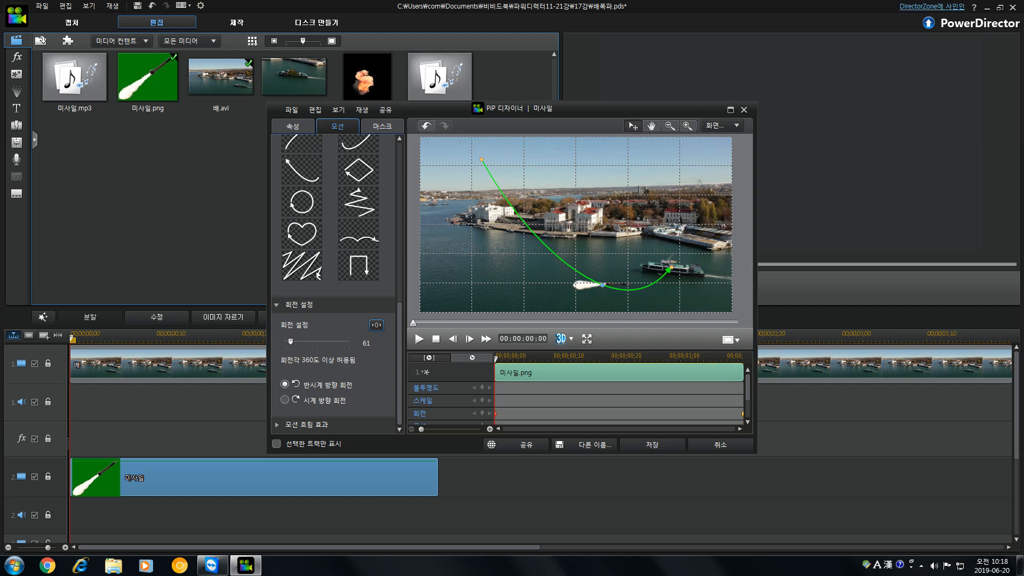
{"action": "left_click_drag", "start_coordinate": [291, 339], "coordinate": [293, 340]}
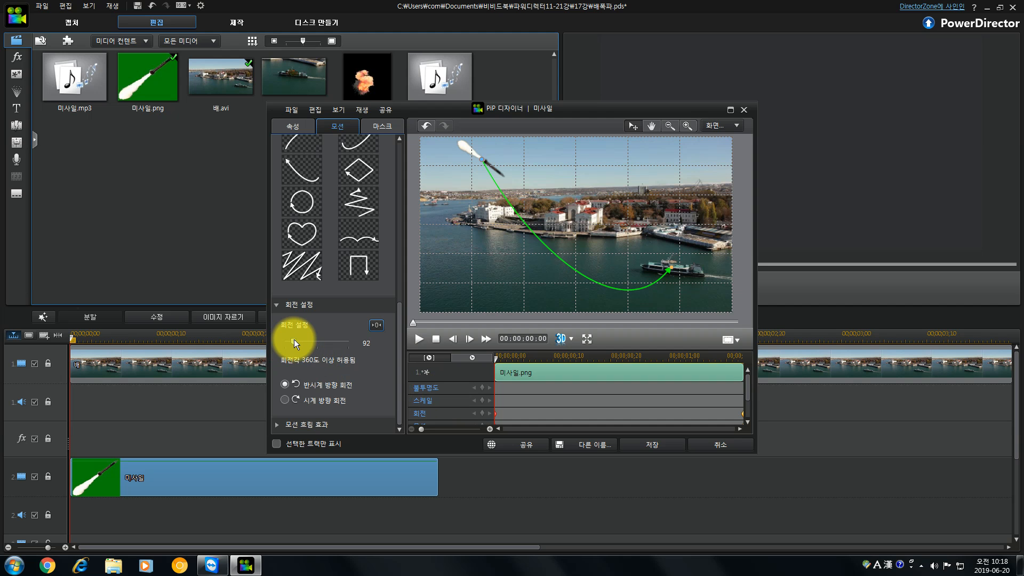
{"action": "left_click", "coordinate": [421, 341]}
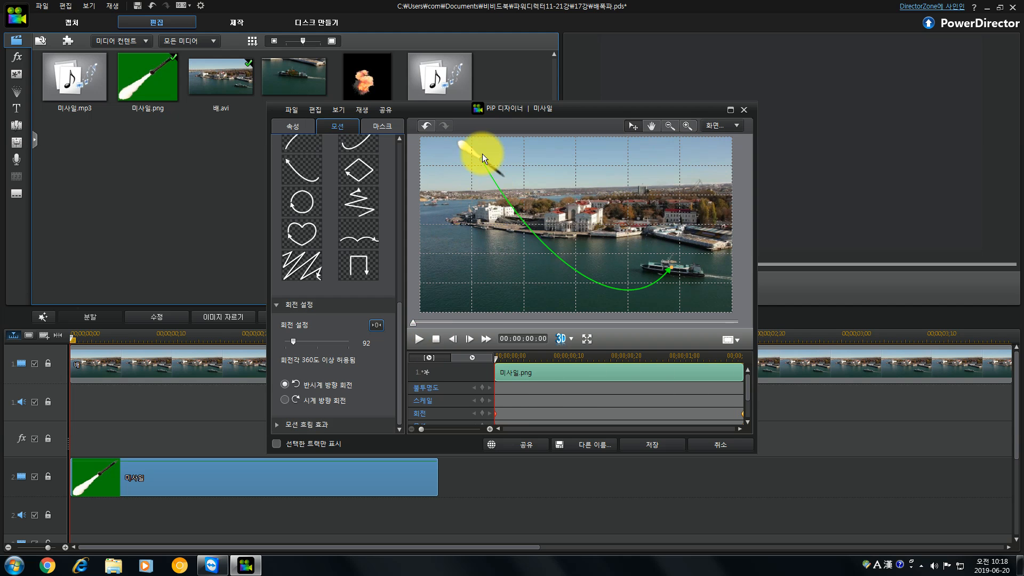
Shrink the missile image slightly in the frame's upper-left corner, preview its motion and save the PiP Designer changes.
{"action": "left_click", "coordinate": [293, 126]}
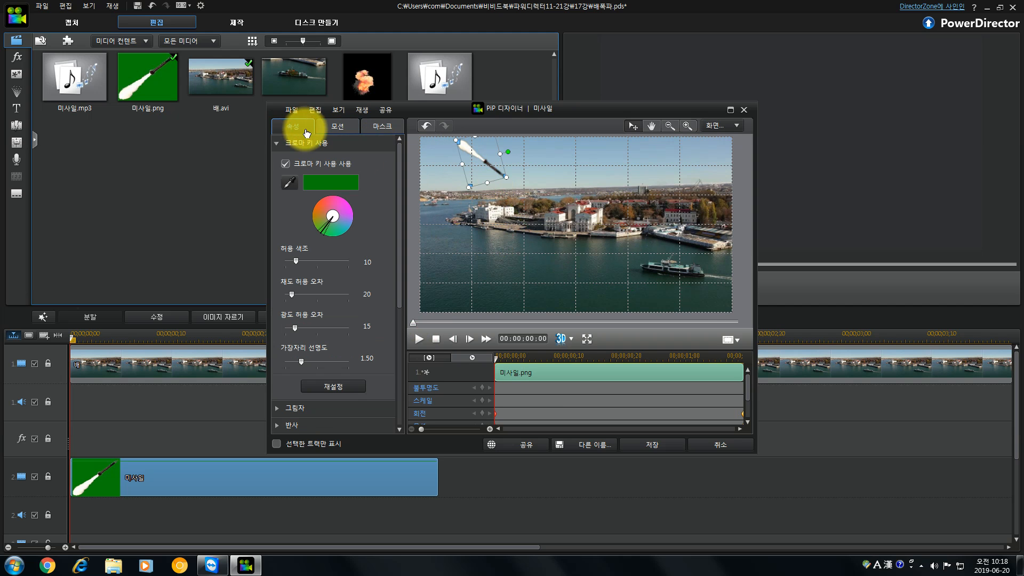
{"action": "left_click_drag", "start_coordinate": [507, 177], "coordinate": [495, 168]}
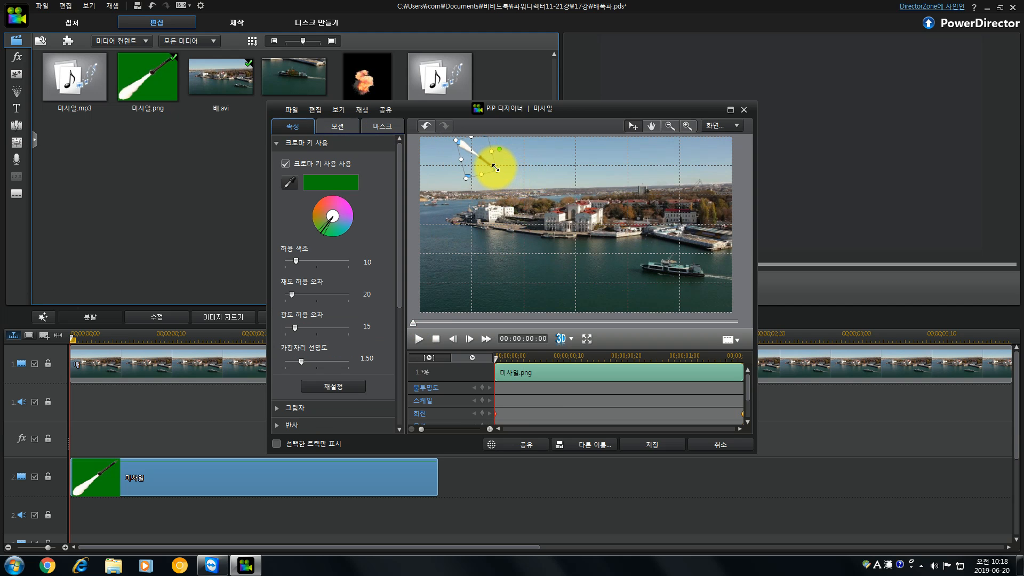
{"action": "left_click", "coordinate": [344, 123]}
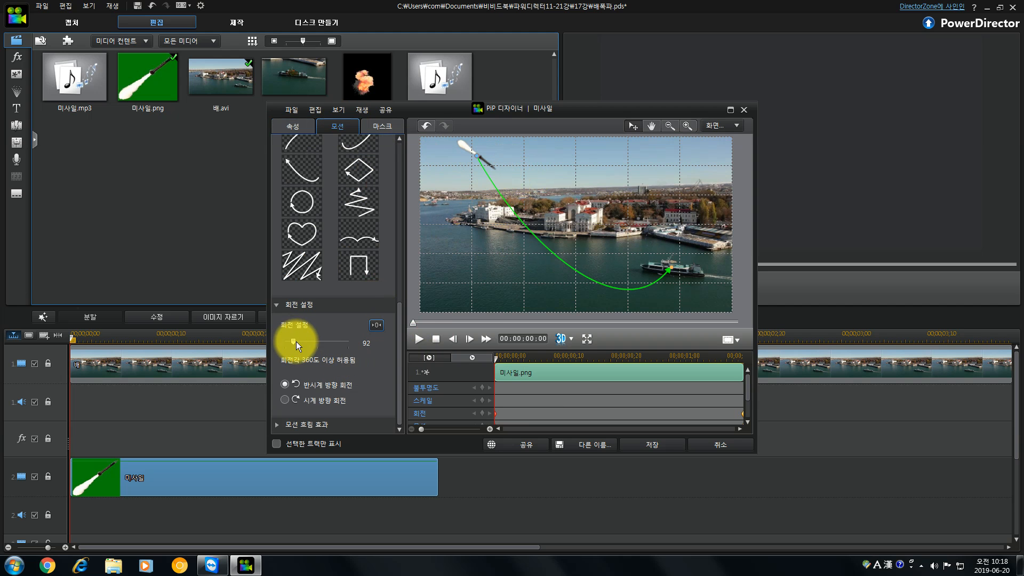
{"action": "left_click", "coordinate": [418, 337]}
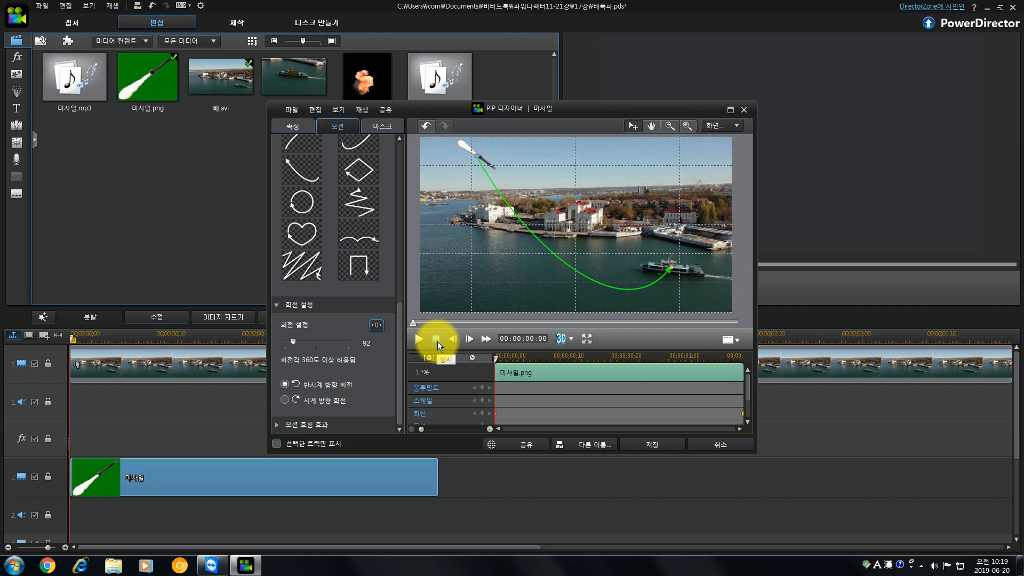
{"action": "left_click", "coordinate": [658, 446]}
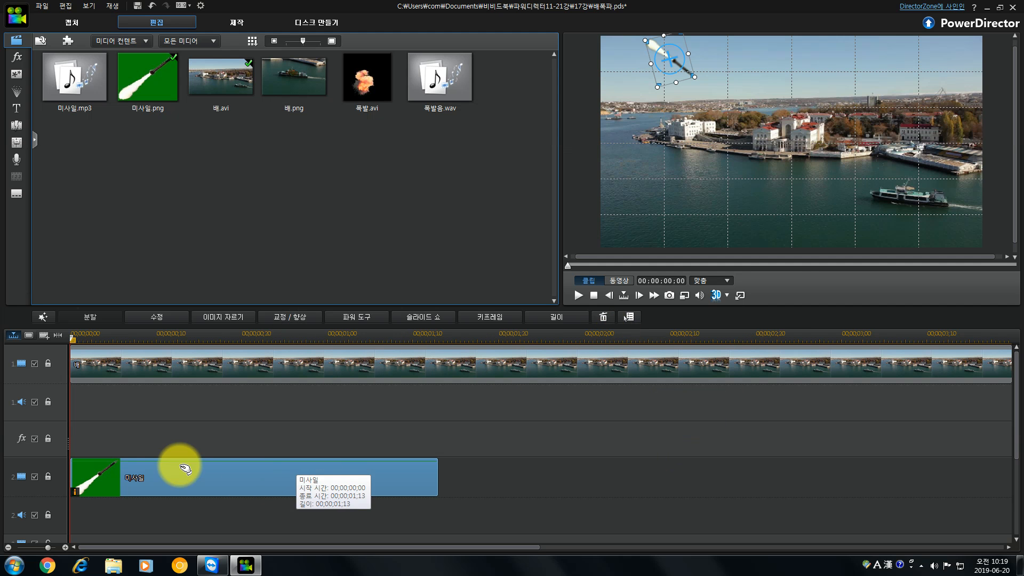
Reduce the heights of the effect track and the second video track in the timeline.
{"action": "scroll", "coordinate": [60, 416], "scroll_direction": "down", "scroll_amount": 1}
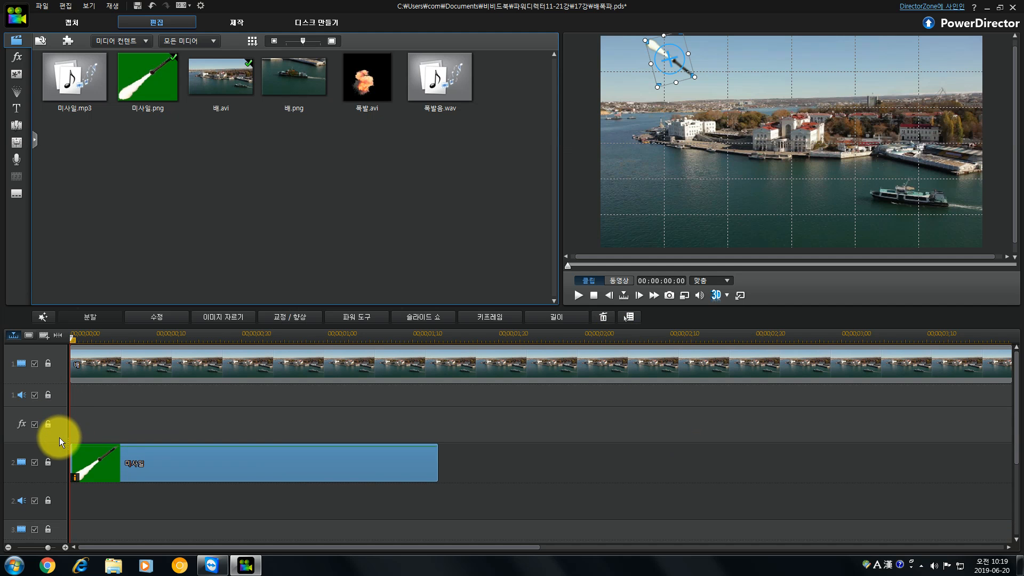
{"action": "left_click_drag", "start_coordinate": [58, 443], "coordinate": [63, 429]}
{"action": "mouse_move", "coordinate": [56, 468]}
{"action": "left_mouse_down"}
{"action": "mouse_move", "coordinate": [61, 454]}
{"action": "mouse_move", "coordinate": [61, 478]}
{"action": "left_mouse_up"}
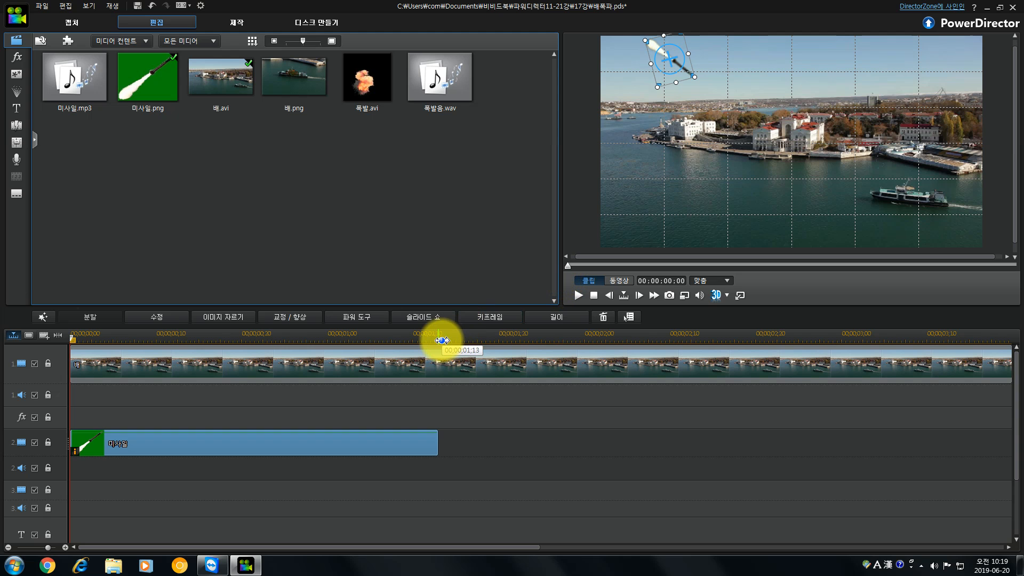
Add the 과다 노출 style effect to the effect track at 00;00;01;13, where the missile clip ends.
{"action": "left_click", "coordinate": [438, 340]}
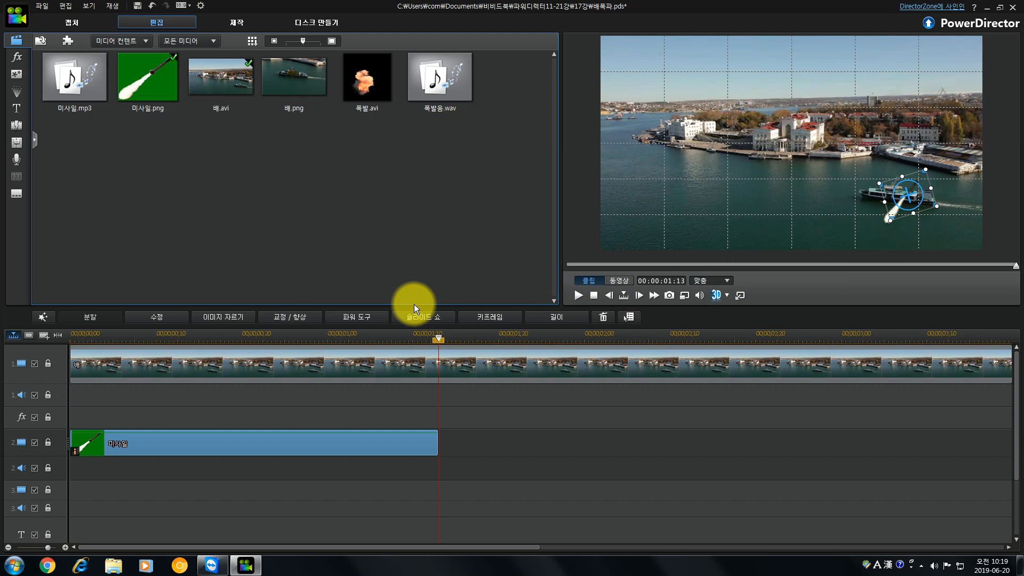
{"action": "left_click", "coordinate": [18, 62]}
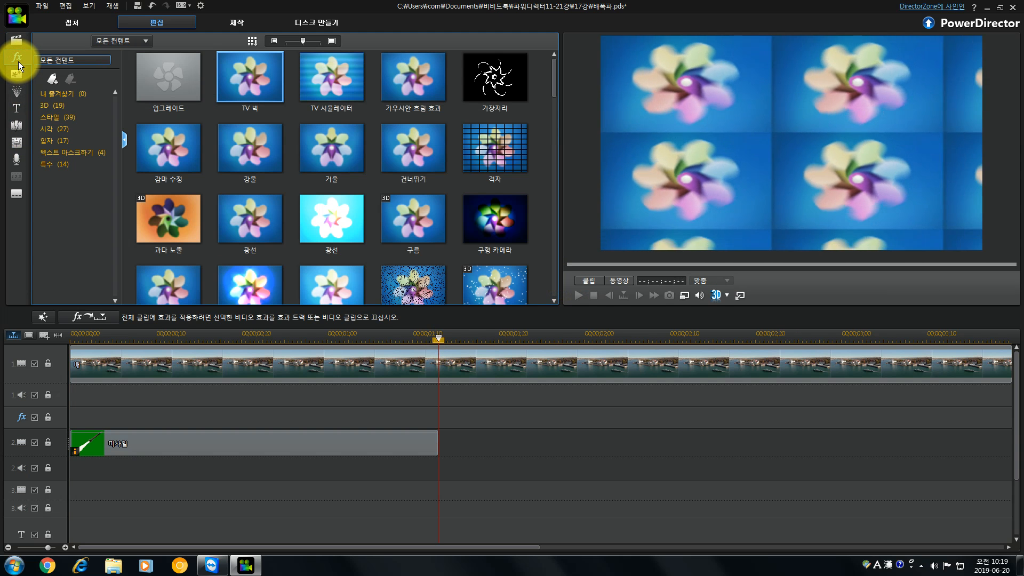
{"action": "left_click", "coordinate": [56, 118]}
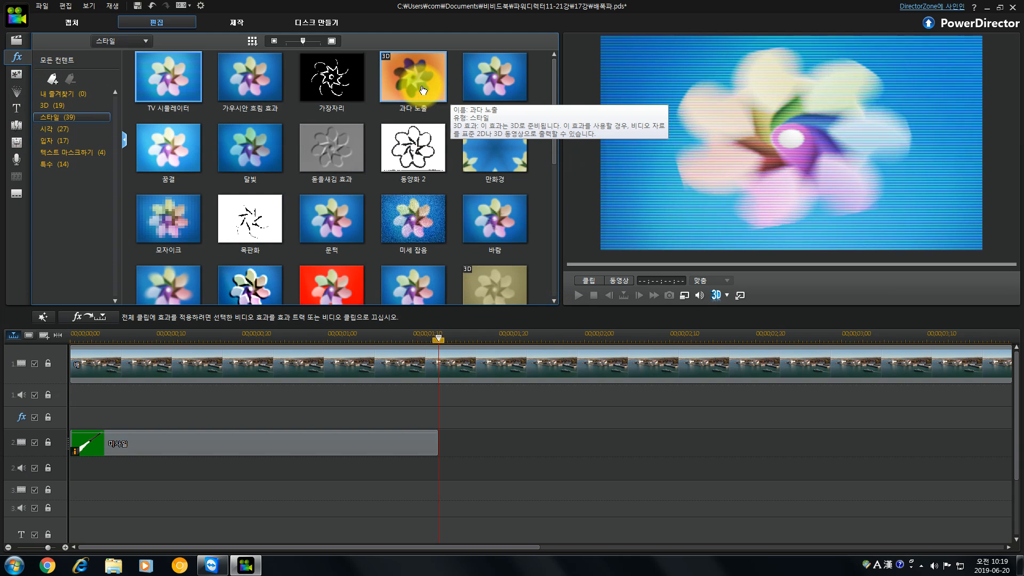
{"action": "left_click", "coordinate": [422, 90]}
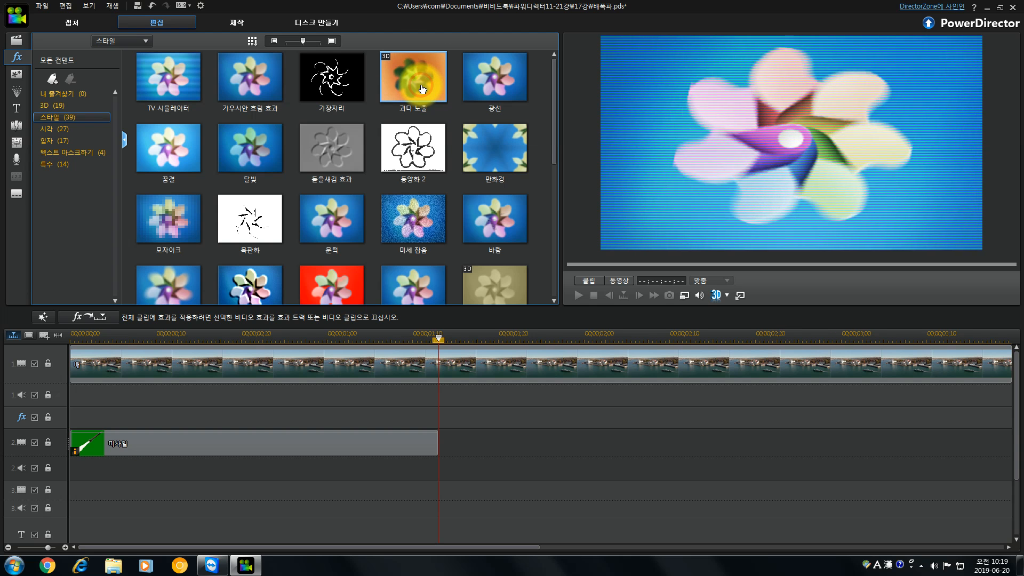
{"action": "left_click_drag", "start_coordinate": [422, 90], "coordinate": [437, 420]}
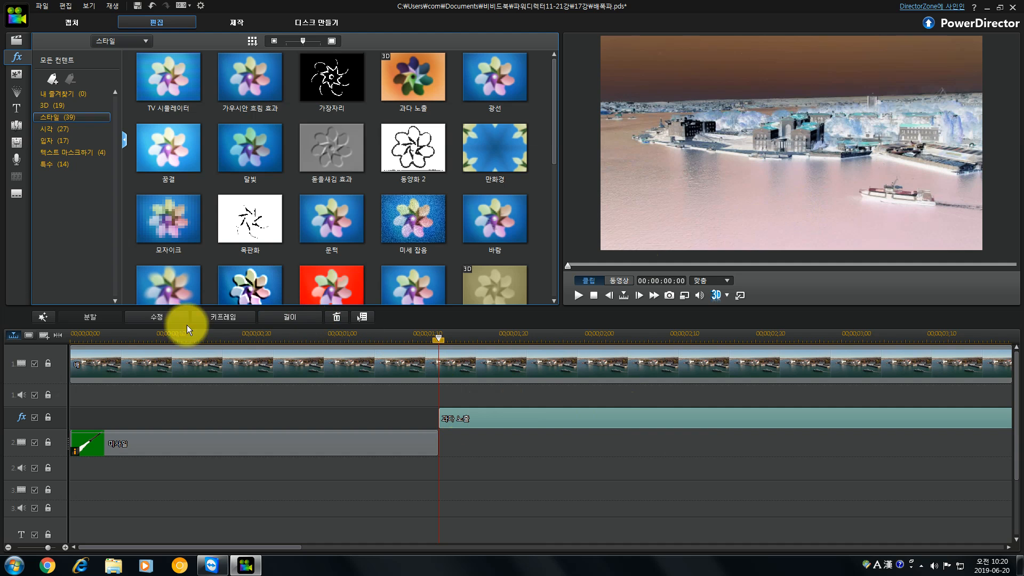
Shorten the 과다 노출 effect and set its duration to 00:00:00:02.
{"action": "left_click", "coordinate": [57, 334]}
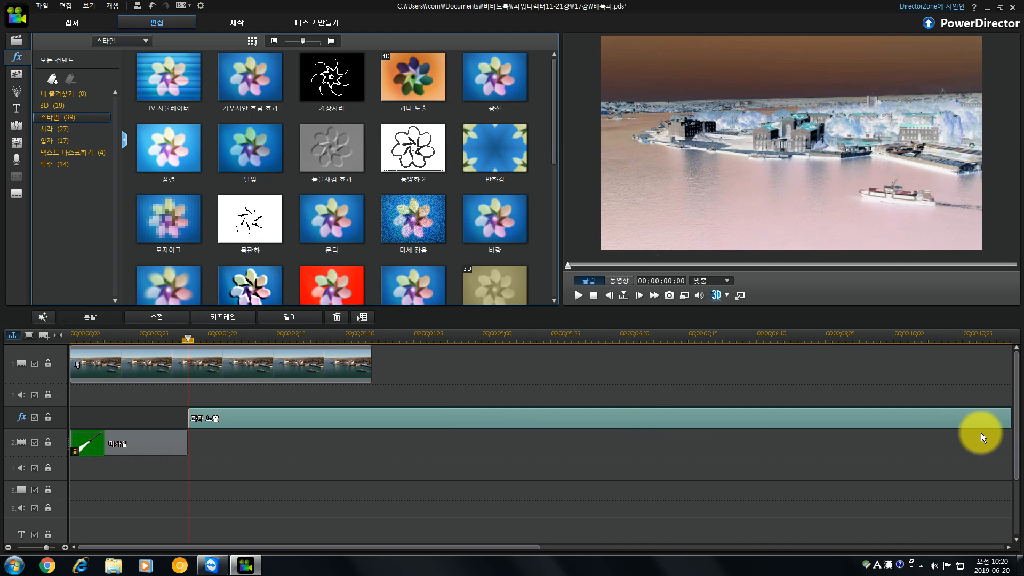
{"action": "left_click", "coordinate": [998, 420]}
{"action": "left_click_drag", "start_coordinate": [998, 420], "coordinate": [258, 418]}
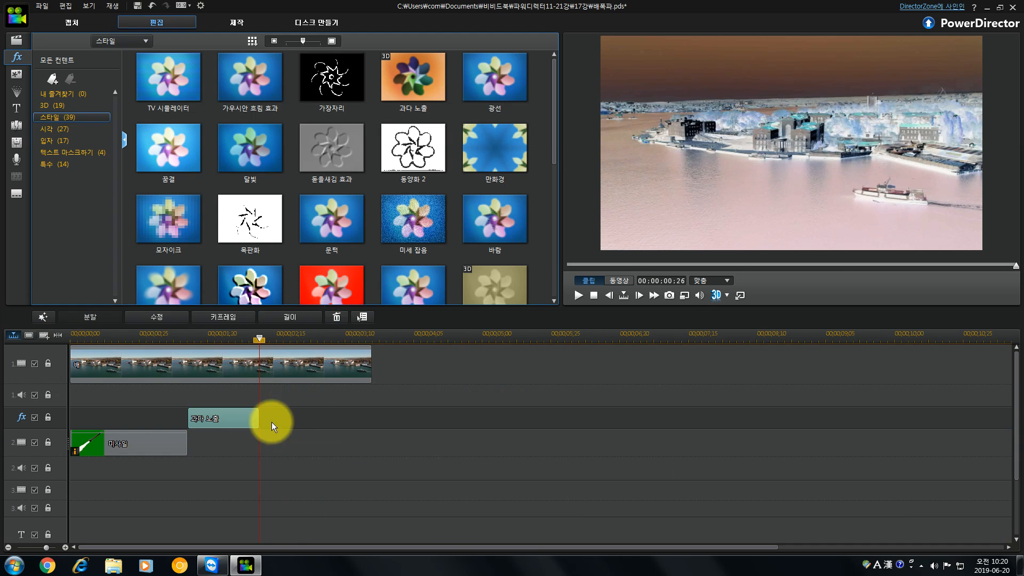
{"action": "left_click", "coordinate": [292, 319]}
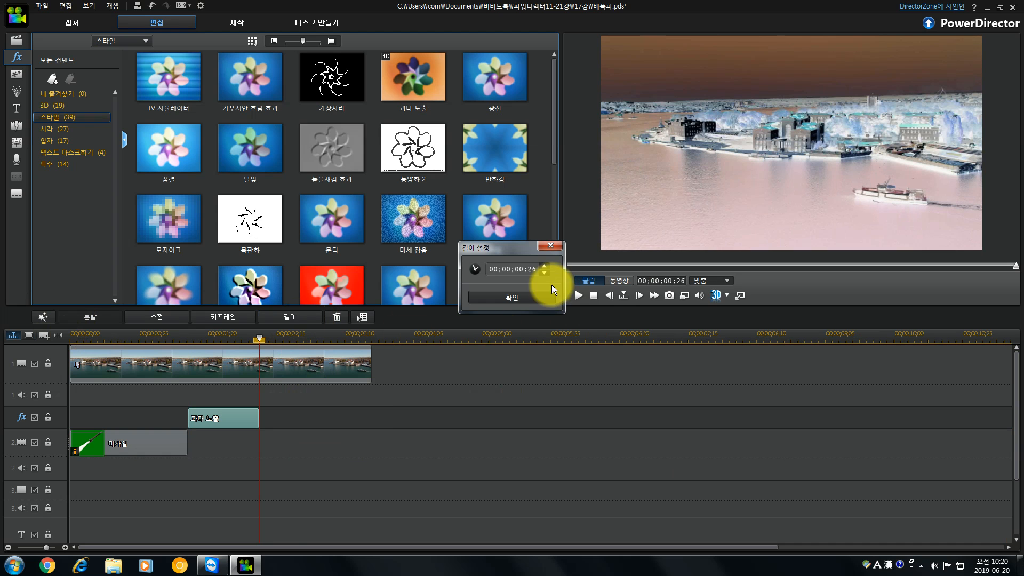
{"action": "left_click", "coordinate": [530, 271]}
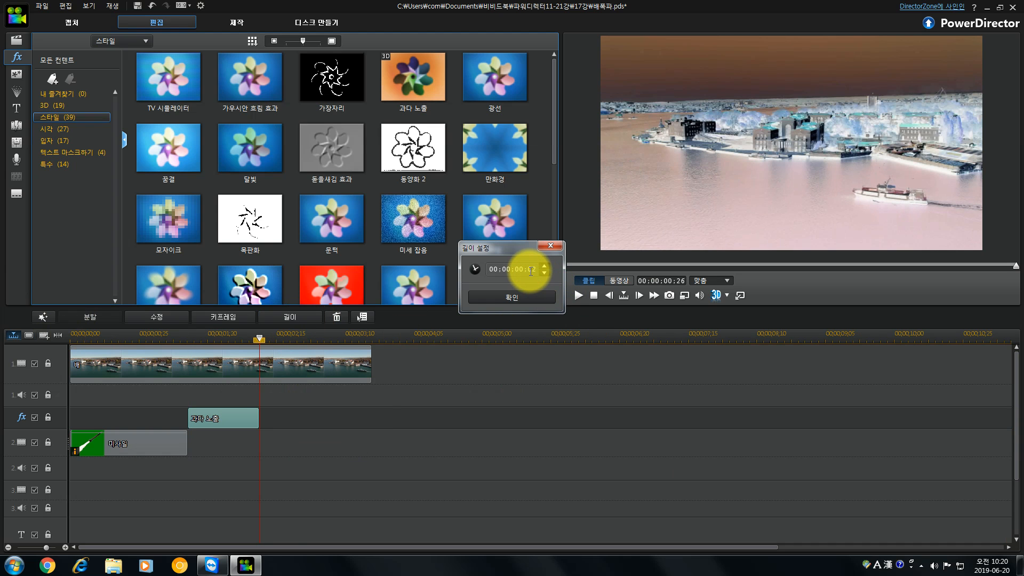
{"action": "left_click", "coordinate": [523, 294]}
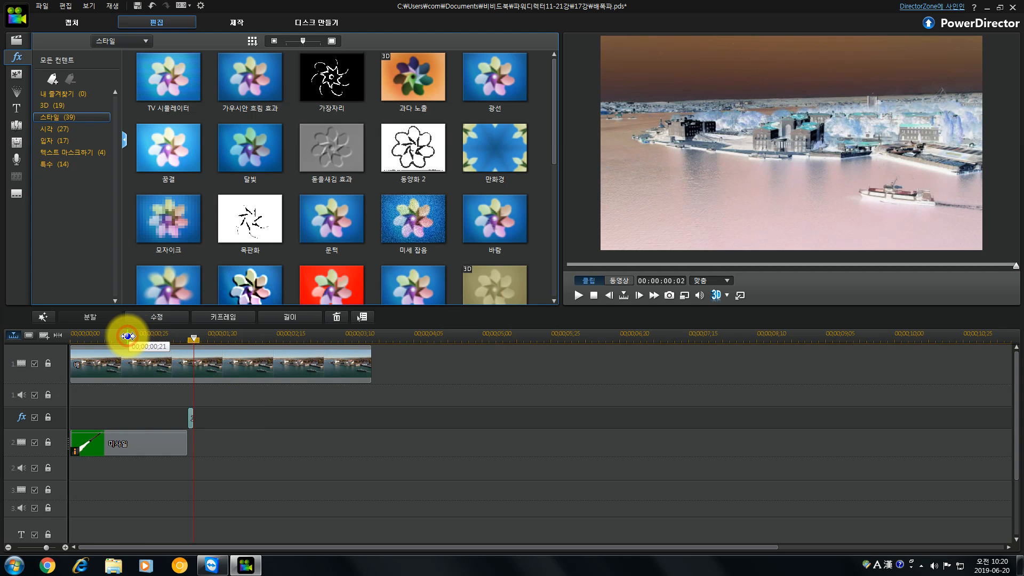
Scrub the timeline across the missile impact to check the brief 과다 노출 flash.
{"action": "left_click", "coordinate": [128, 336]}
{"action": "left_click_drag", "start_coordinate": [128, 336], "coordinate": [194, 346]}
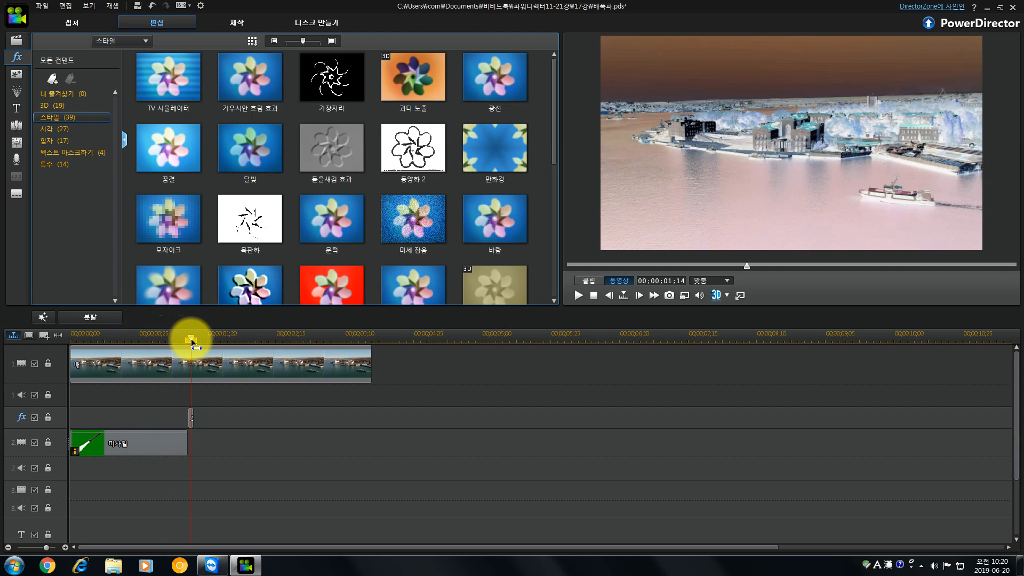
{"action": "mouse_move", "coordinate": [192, 343]}
{"action": "left_mouse_down"}
{"action": "mouse_move", "coordinate": [182, 342]}
{"action": "mouse_move", "coordinate": [197, 347]}
{"action": "left_mouse_up"}
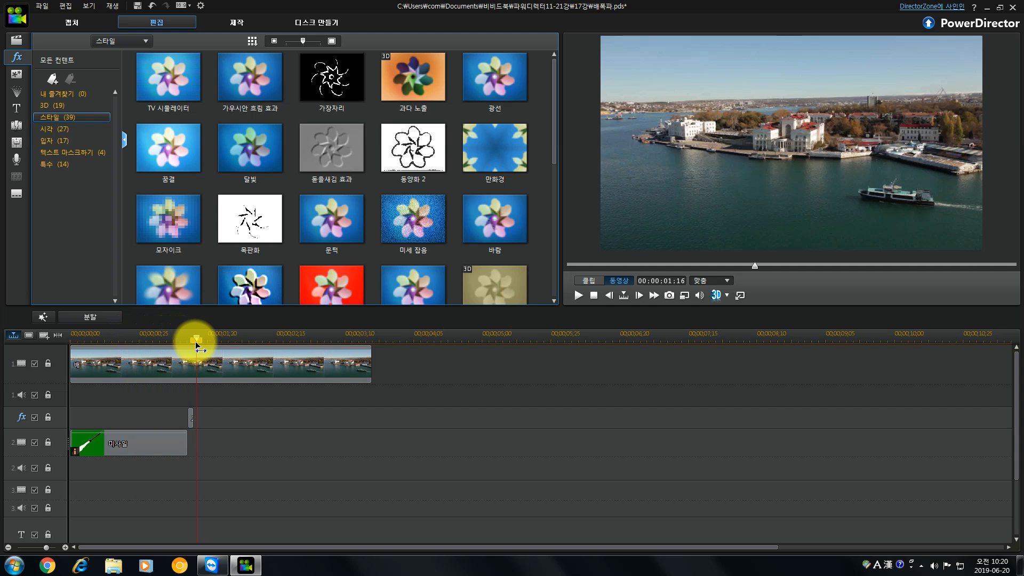
{"action": "left_click", "coordinate": [195, 344]}
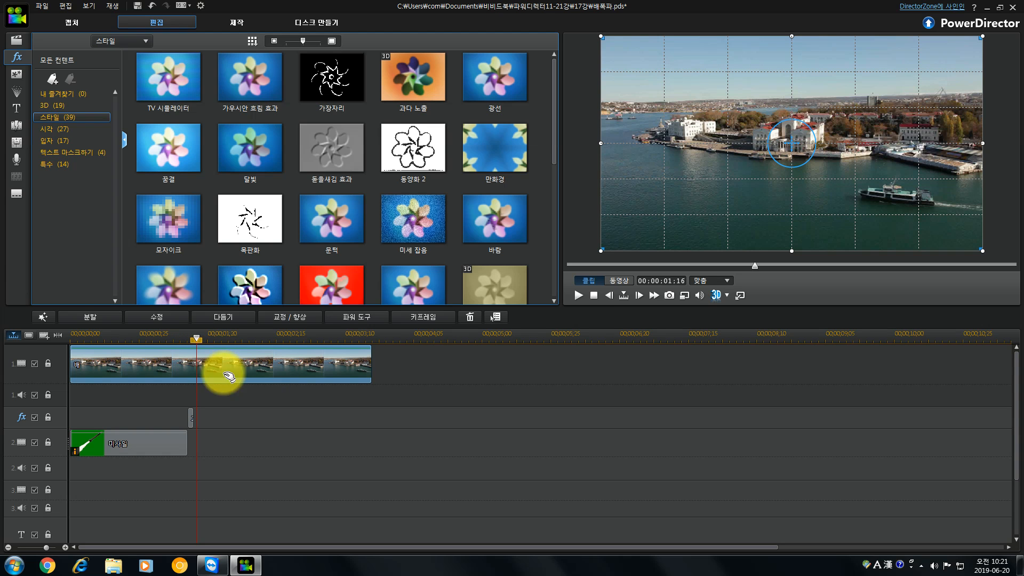
Place the explosion clip 폭발.avi on the third video track at 00;00;01;13 and play it back.
{"action": "left_click", "coordinate": [21, 41]}
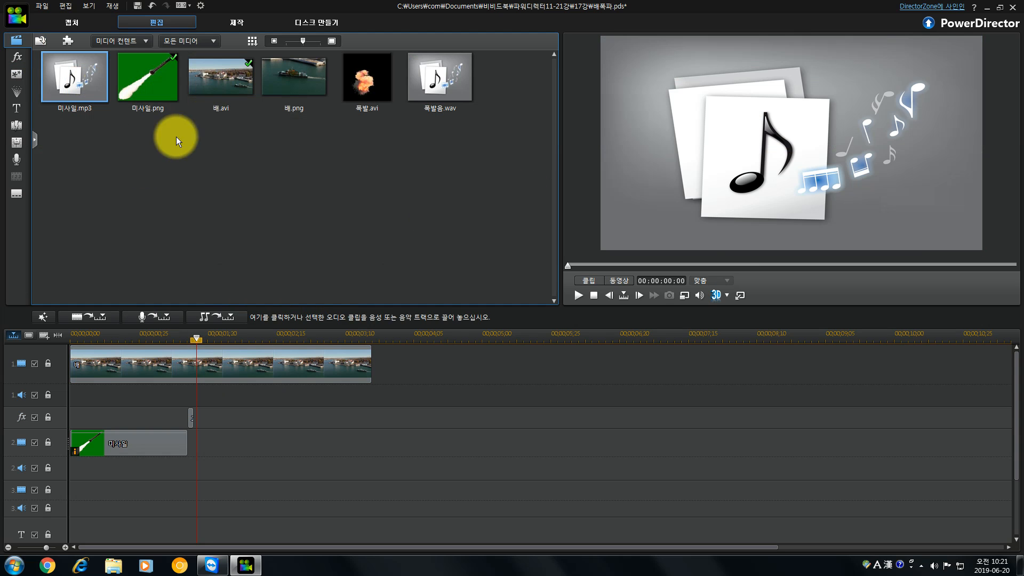
{"action": "left_click", "coordinate": [228, 366]}
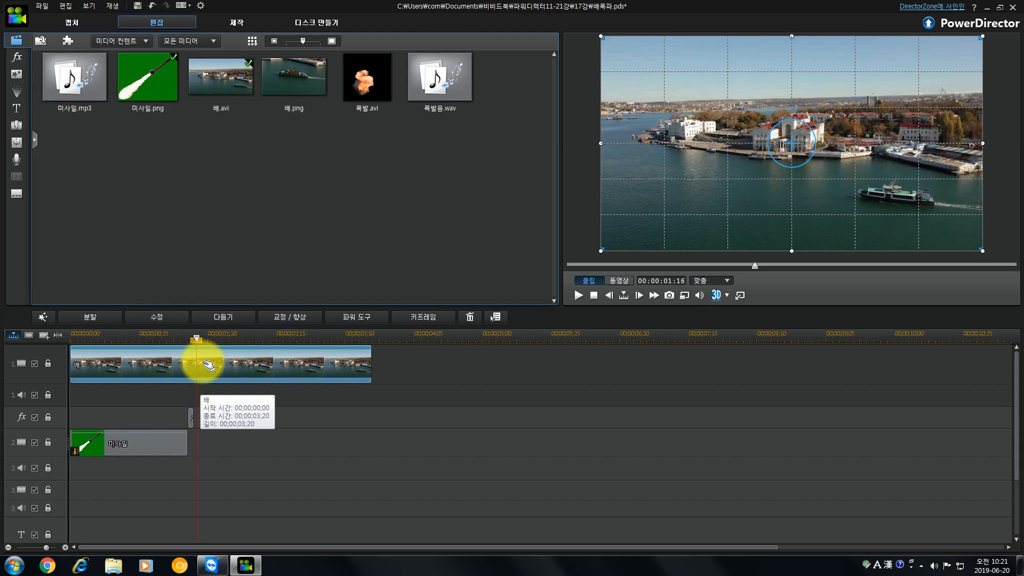
{"action": "left_click_drag", "start_coordinate": [197, 342], "coordinate": [188, 342]}
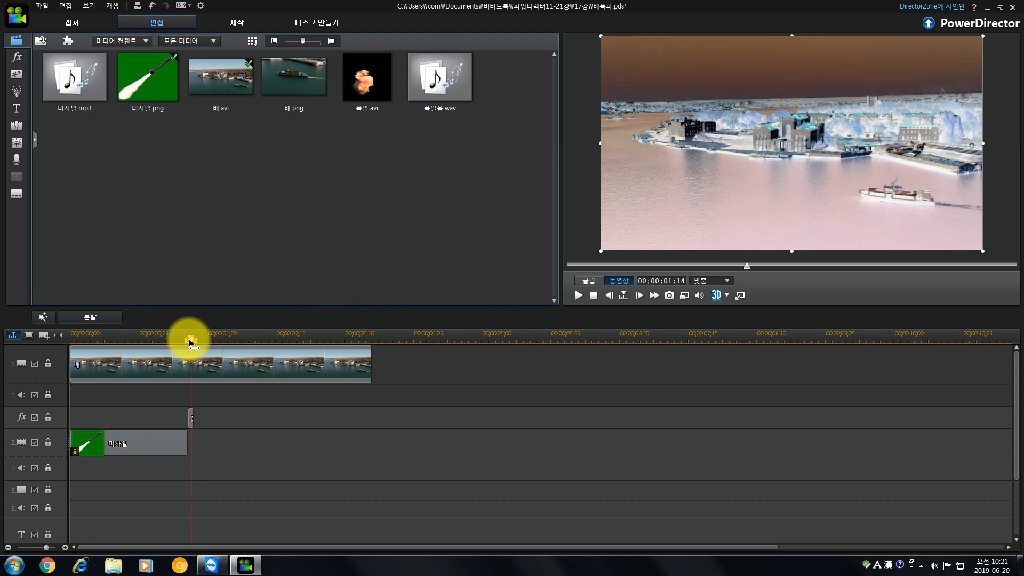
{"action": "left_click", "coordinate": [369, 80]}
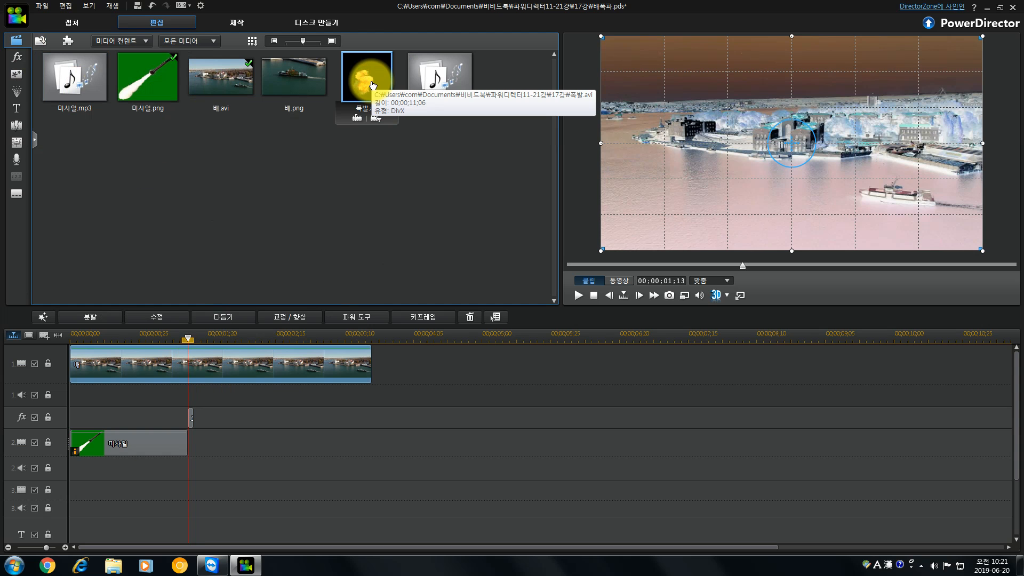
{"action": "left_click_drag", "start_coordinate": [372, 83], "coordinate": [188, 490]}
{"action": "left_click", "coordinate": [568, 324]}
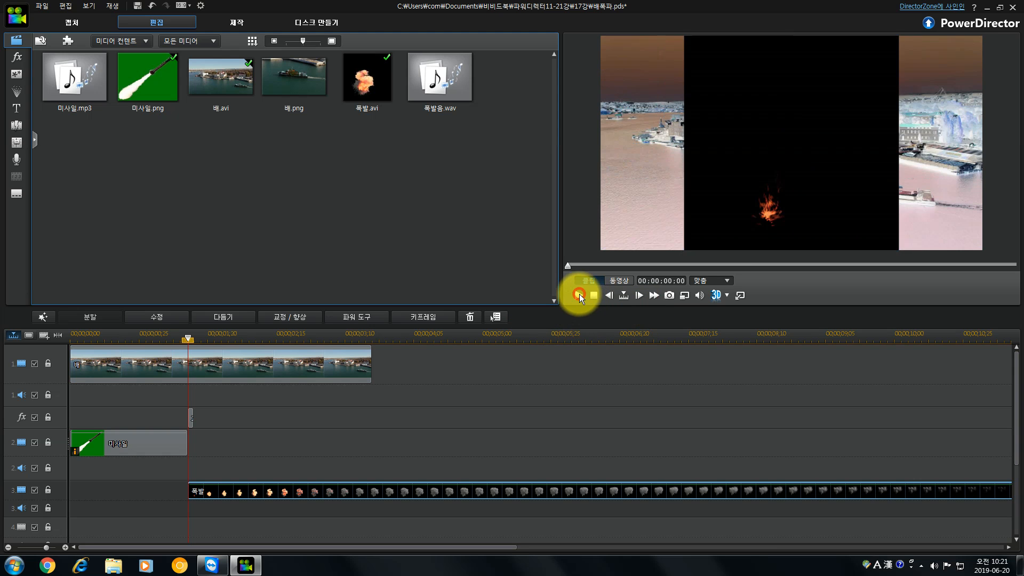
{"action": "left_click", "coordinate": [579, 293]}
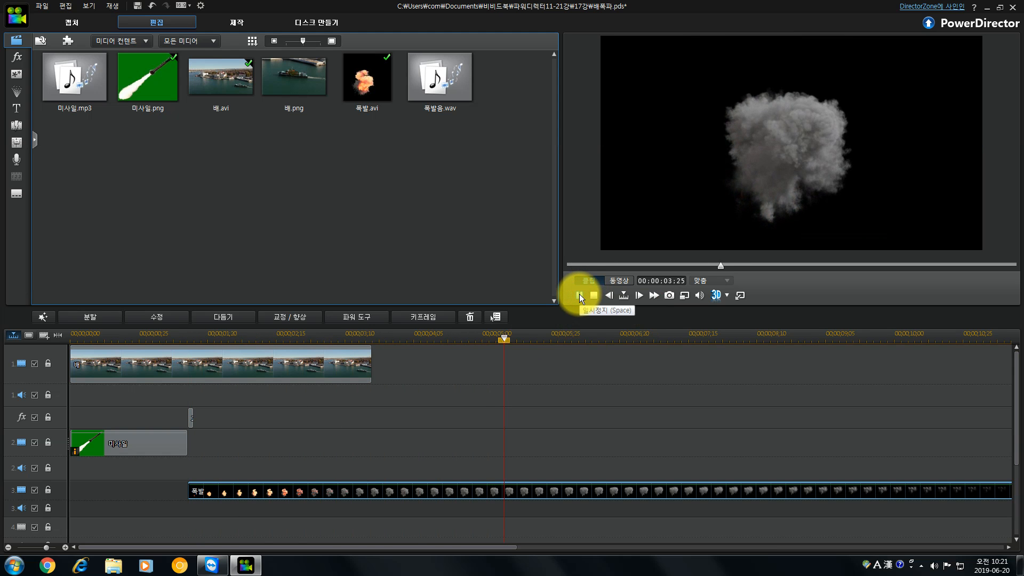
{"action": "left_click", "coordinate": [579, 295]}
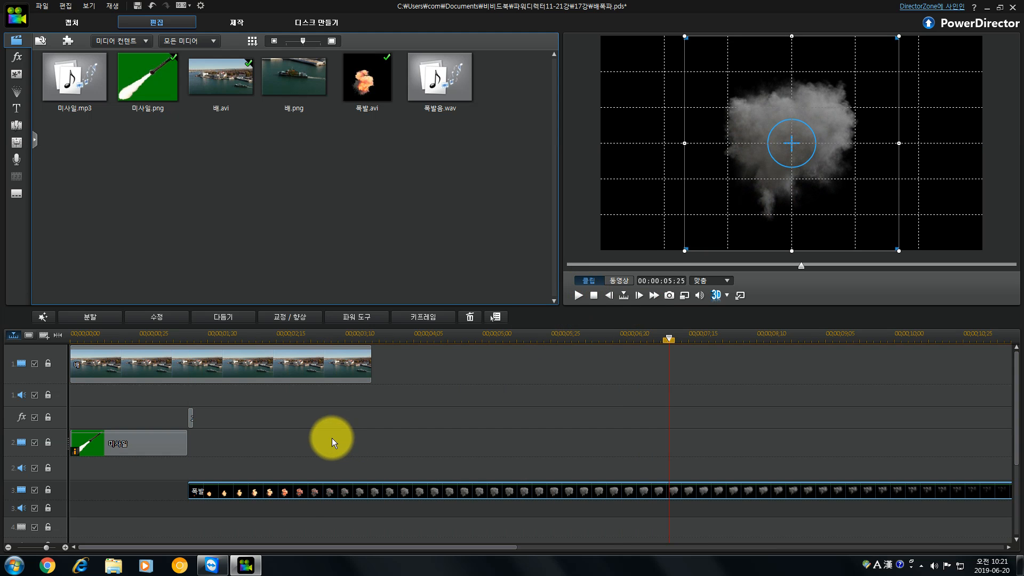
Speed up the explosion clip by compressing its duration to 00;00;00;23, and play the timeline from just before the impact.
{"action": "left_click", "coordinate": [230, 491]}
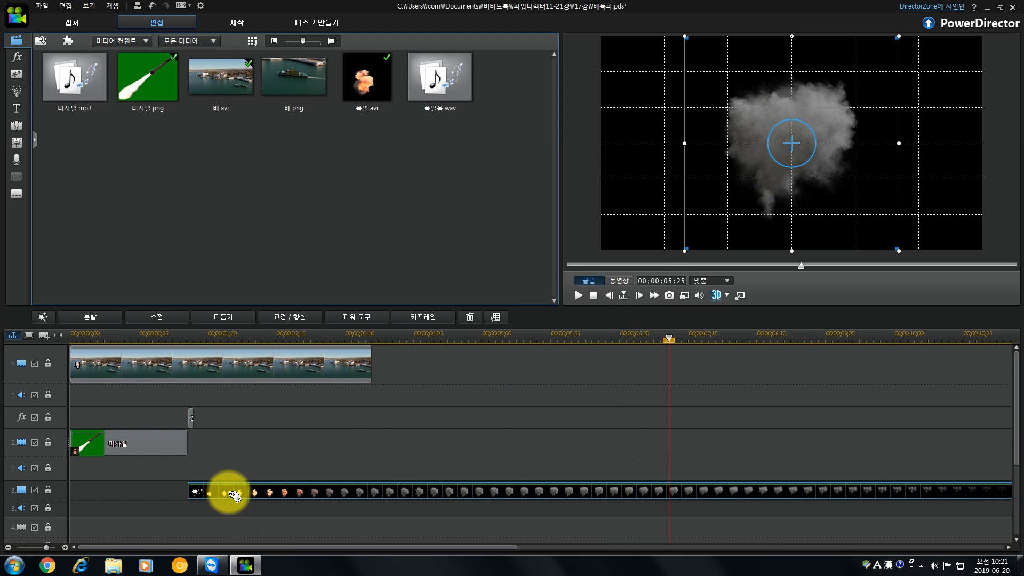
{"action": "left_click", "coordinate": [58, 335]}
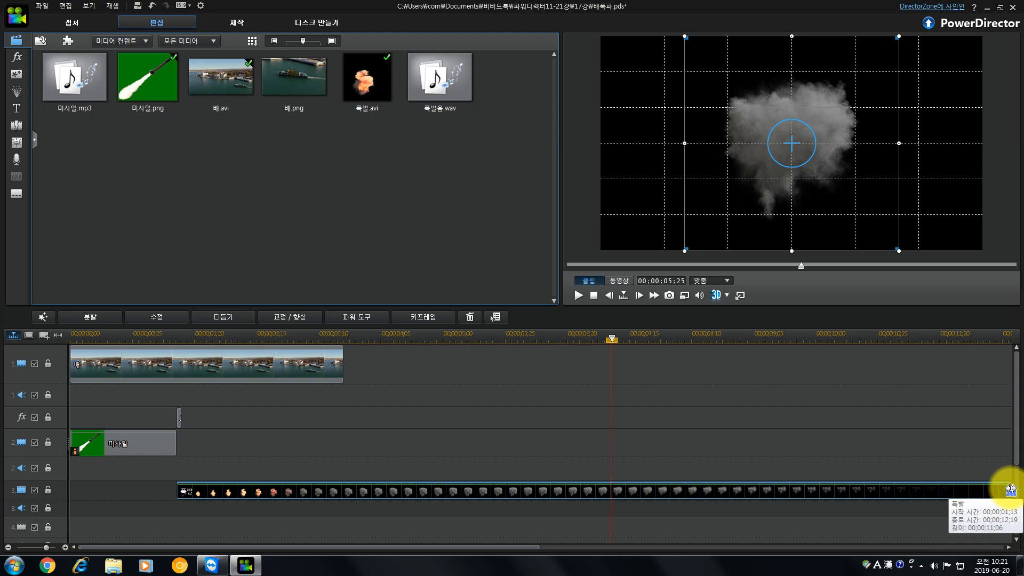
{"action": "left_click_drag", "start_coordinate": [1009, 489], "coordinate": [234, 491]}
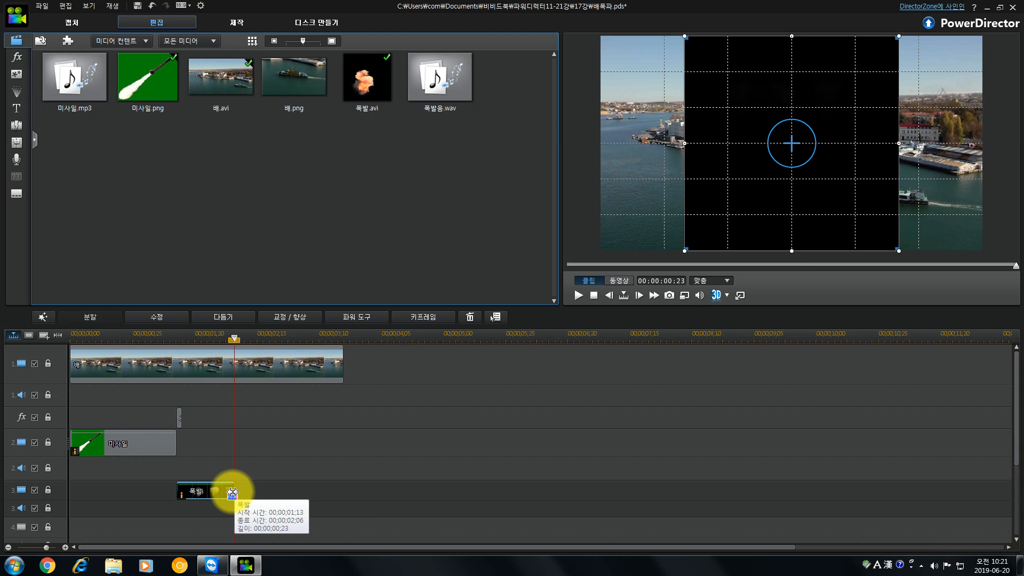
{"action": "left_click", "coordinate": [173, 338]}
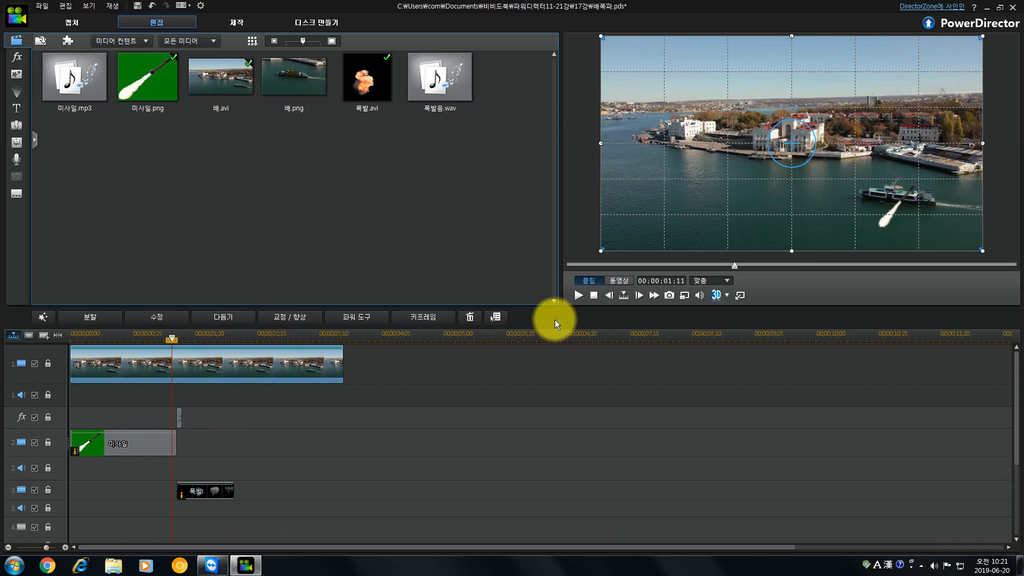
{"action": "left_click", "coordinate": [578, 296]}
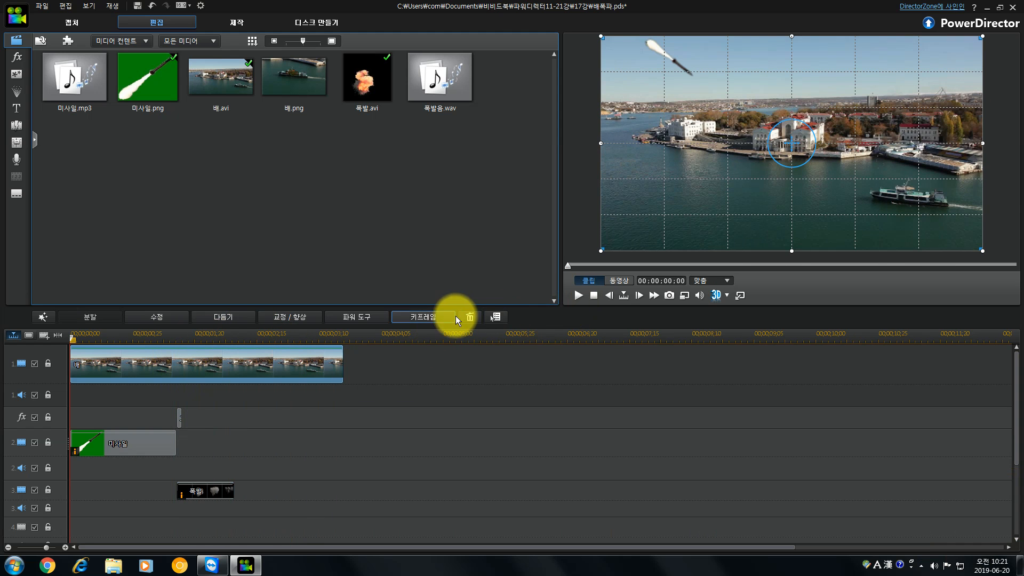
Enable the chroma key (크로마 키) on the explosion clip 폭발 to remove its black background.
{"action": "left_click", "coordinate": [220, 491]}
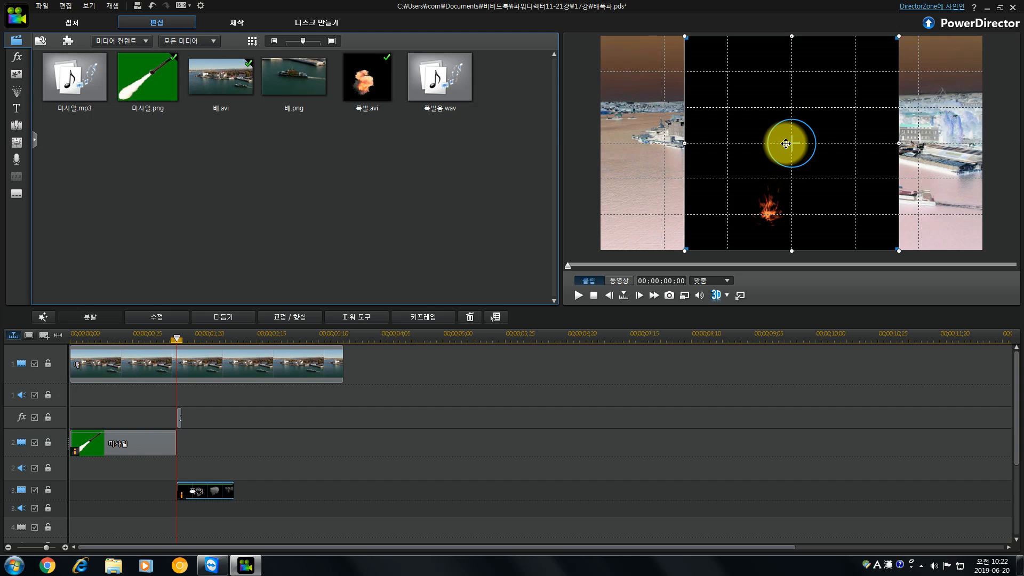
{"action": "double_click", "coordinate": [219, 489]}
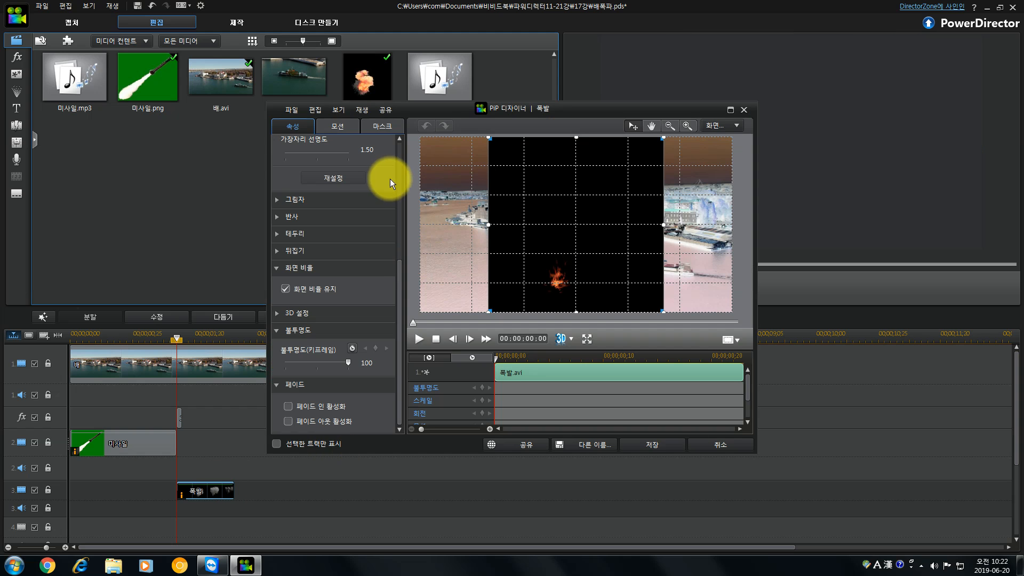
{"action": "left_click_drag", "start_coordinate": [401, 309], "coordinate": [404, 186]}
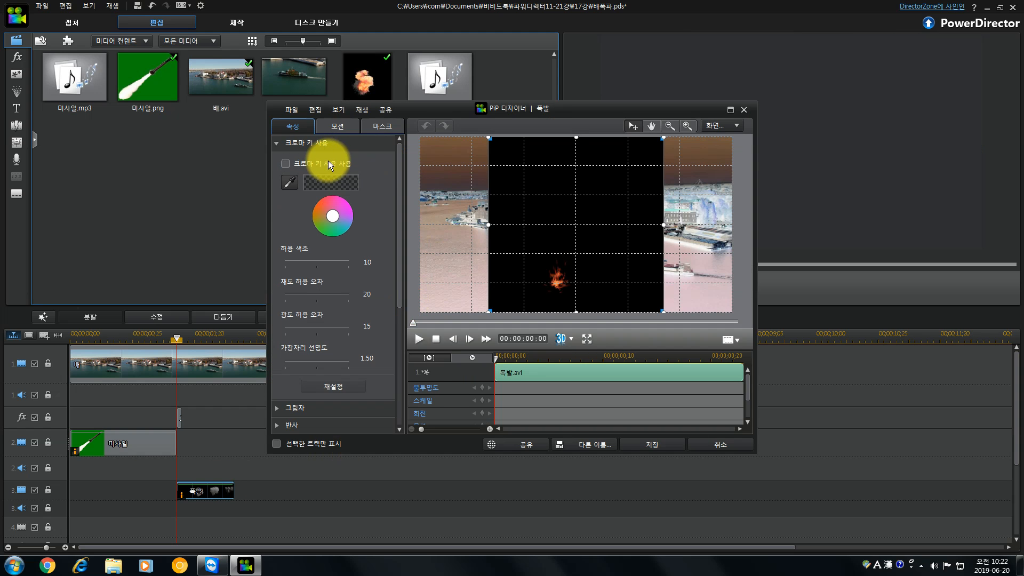
{"action": "left_click", "coordinate": [286, 163]}
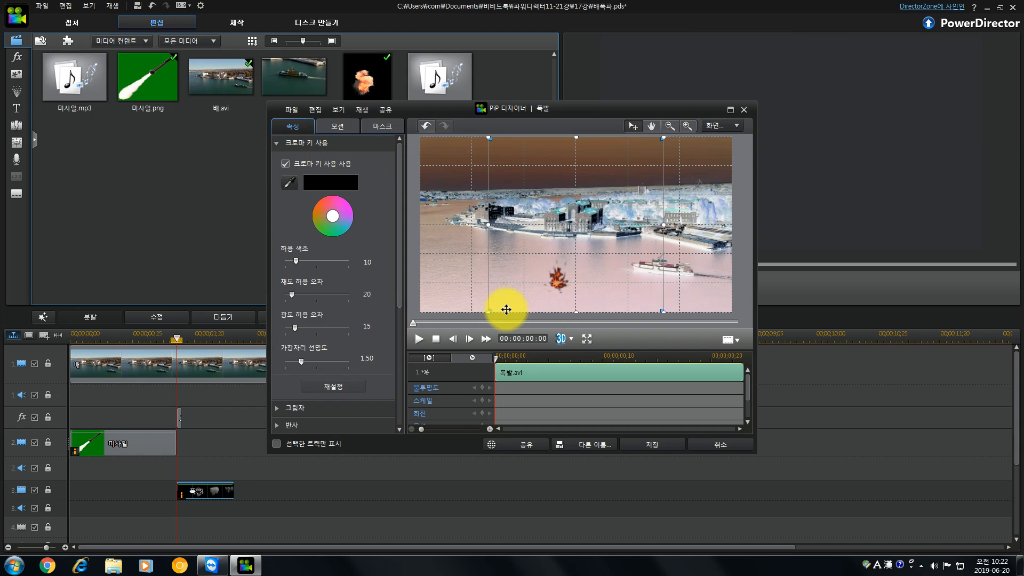
Scale the explosion down slightly, position its flame over the front of the ship and save the PiP changes.
{"action": "left_click_drag", "start_coordinate": [488, 312], "coordinate": [507, 297]}
{"action": "left_click_drag", "start_coordinate": [568, 262], "coordinate": [650, 271]}
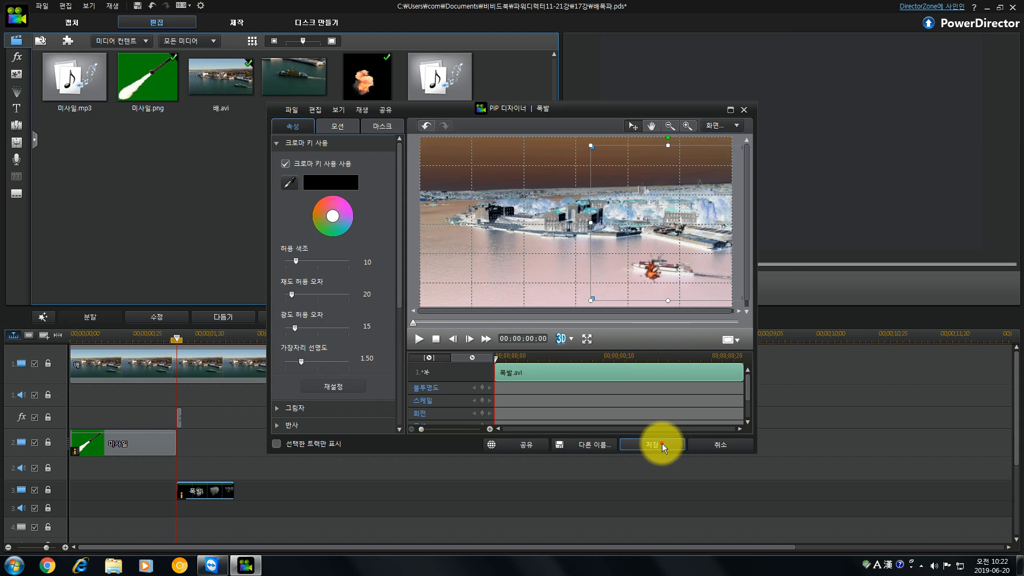
{"action": "left_click", "coordinate": [661, 443]}
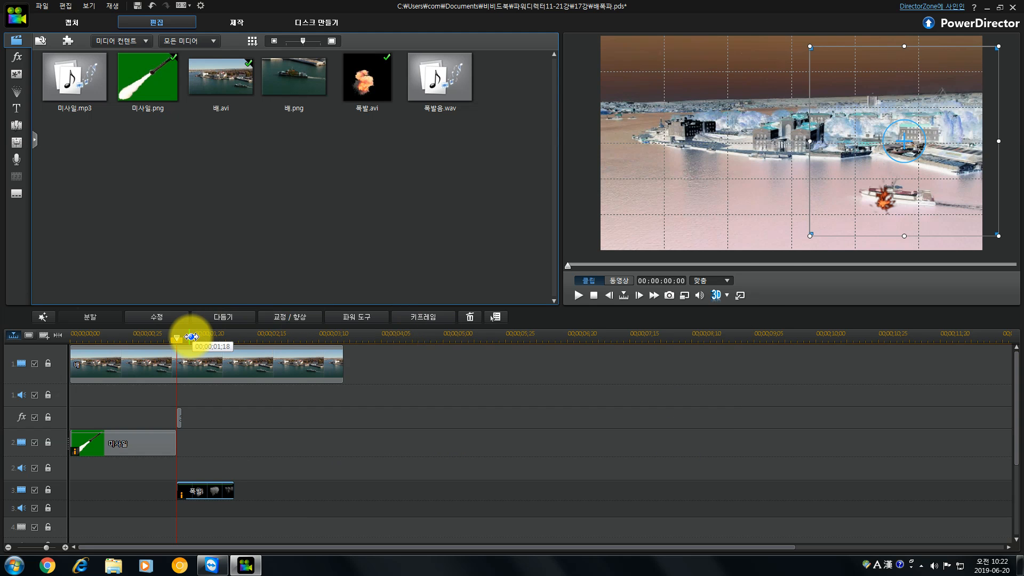
Preview the explosion on the ship, shift it slightly down toward the waterline at the bow and save the PiP changes.
{"action": "left_click", "coordinate": [177, 339]}
{"action": "mouse_move", "coordinate": [181, 342]}
{"action": "left_mouse_down"}
{"action": "mouse_move", "coordinate": [270, 351]}
{"action": "mouse_move", "coordinate": [183, 342]}
{"action": "mouse_move", "coordinate": [221, 353]}
{"action": "mouse_move", "coordinate": [184, 354]}
{"action": "left_mouse_up"}
{"action": "left_click", "coordinate": [206, 488]}
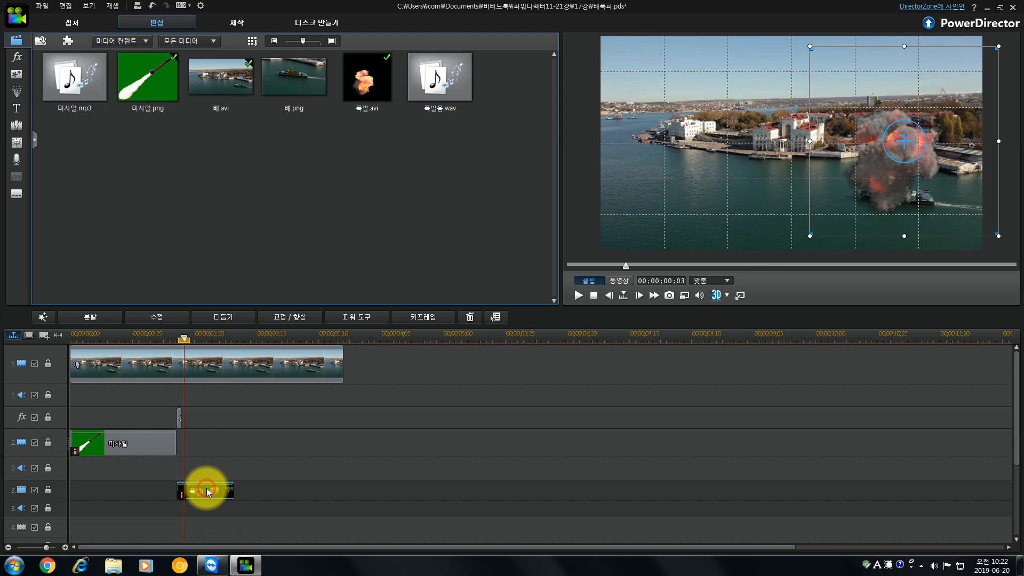
{"action": "double_click", "coordinate": [206, 487]}
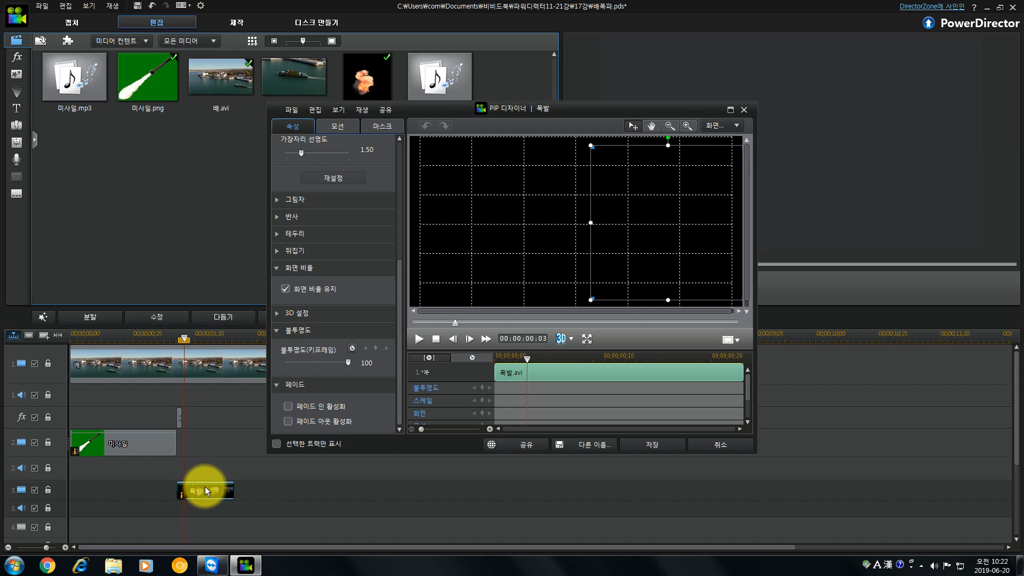
{"action": "left_click", "coordinate": [418, 338]}
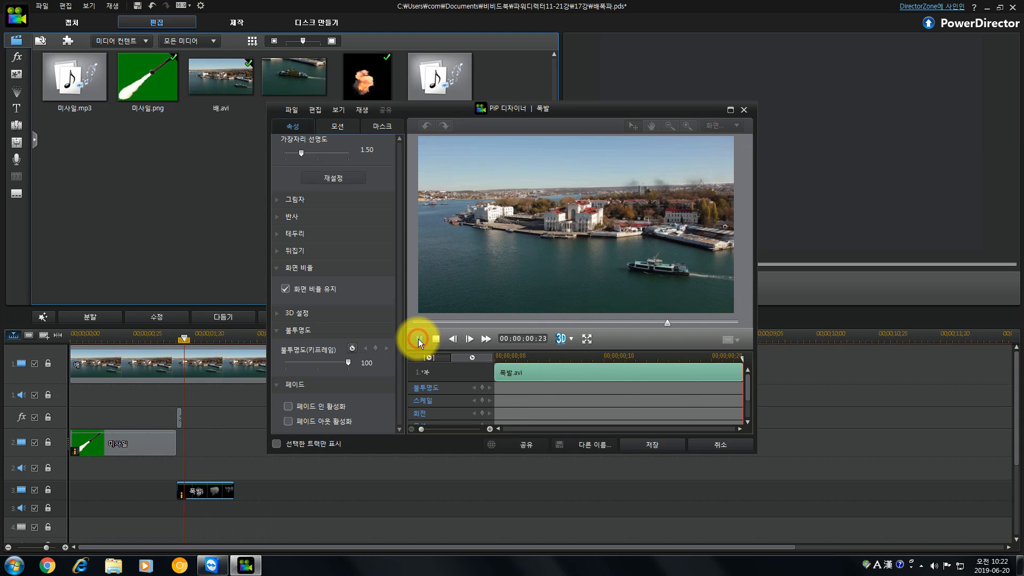
{"action": "left_click", "coordinate": [520, 372]}
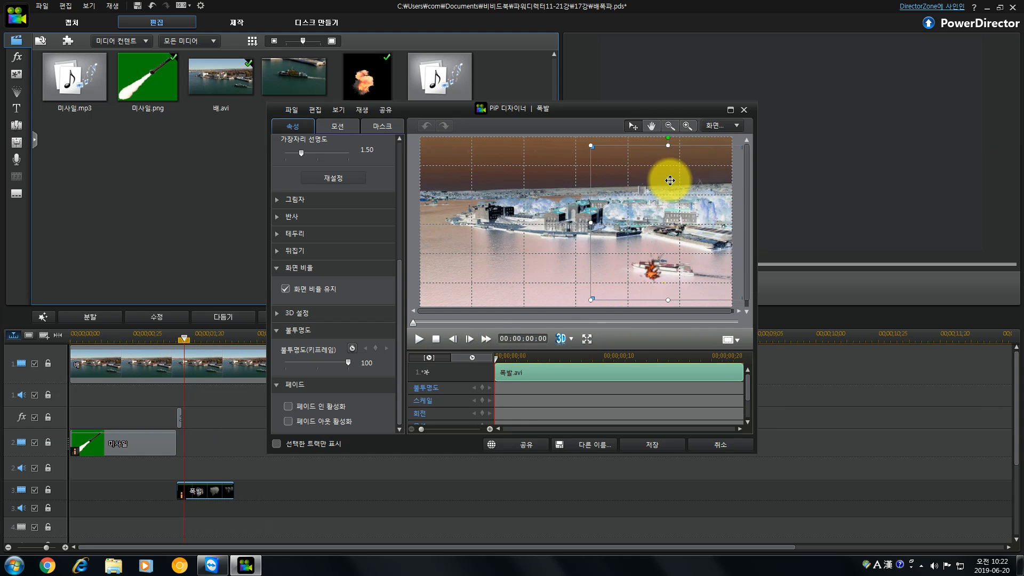
{"action": "left_click_drag", "start_coordinate": [654, 270], "coordinate": [648, 281]}
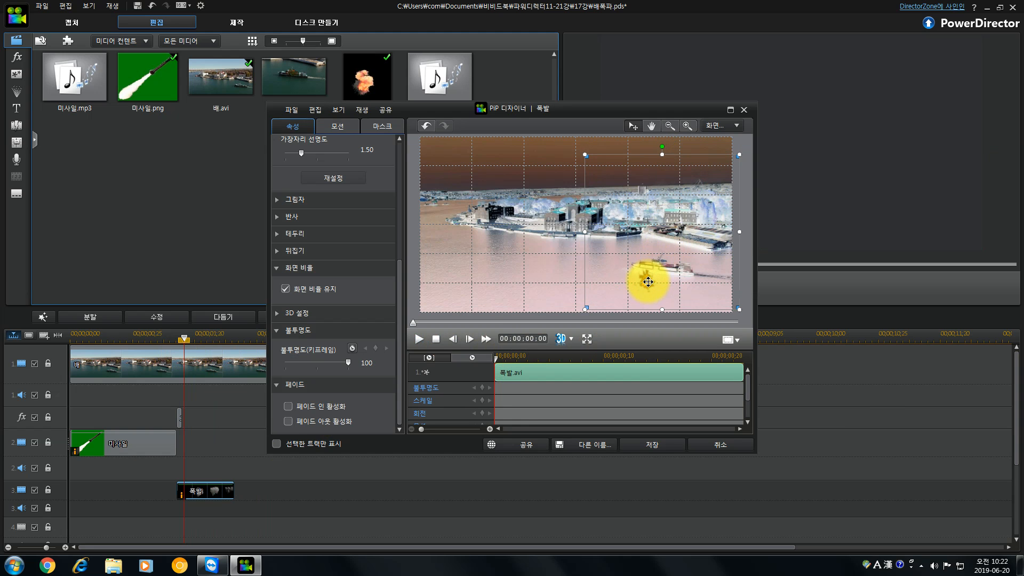
{"action": "left_click", "coordinate": [663, 443]}
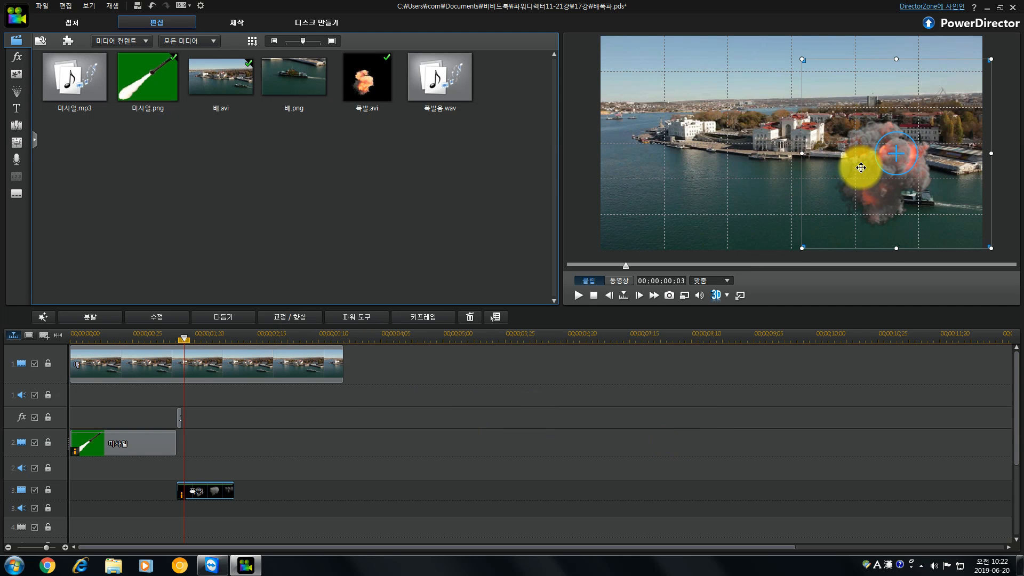
Place the damaged ship image 배.png on the second video track at 00;00;01;15 and trim it to the harbour clip's end.
{"action": "left_click", "coordinate": [490, 176]}
{"action": "mouse_move", "coordinate": [183, 337]}
{"action": "left_mouse_down"}
{"action": "mouse_move", "coordinate": [151, 338]}
{"action": "mouse_move", "coordinate": [254, 345]}
{"action": "mouse_move", "coordinate": [180, 344]}
{"action": "left_mouse_up"}
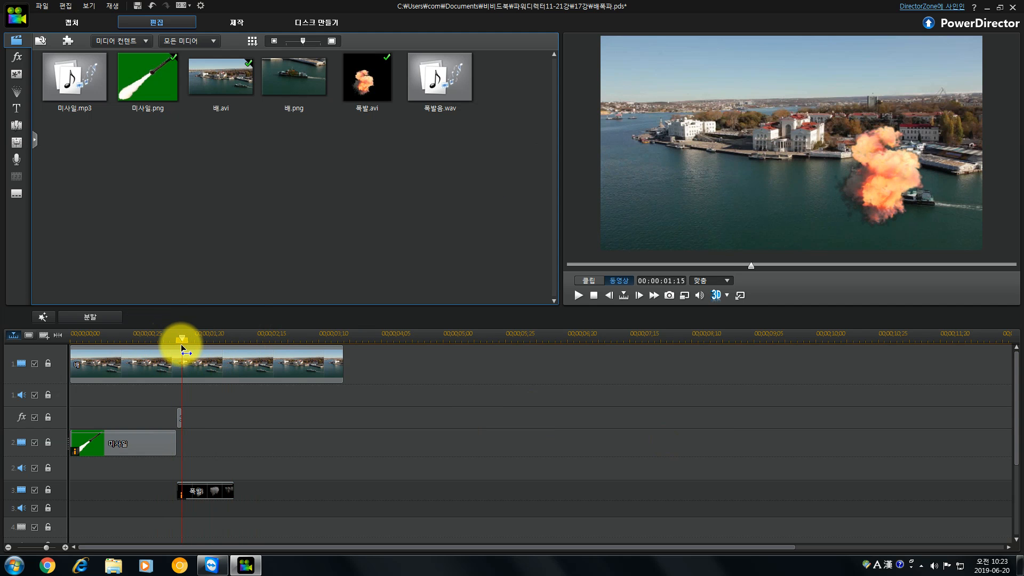
{"action": "left_click", "coordinate": [308, 75]}
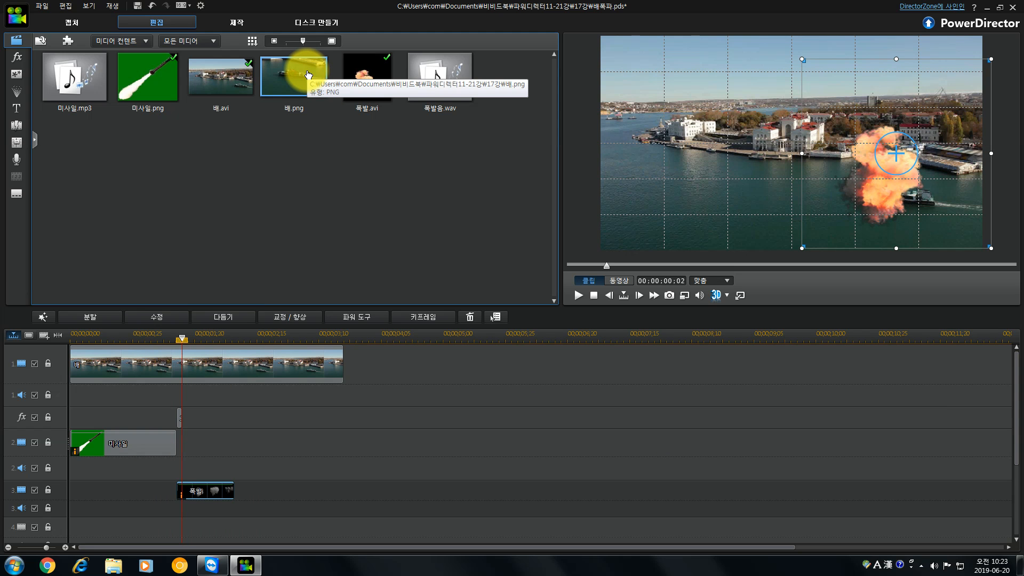
{"action": "left_click_drag", "start_coordinate": [308, 74], "coordinate": [183, 450]}
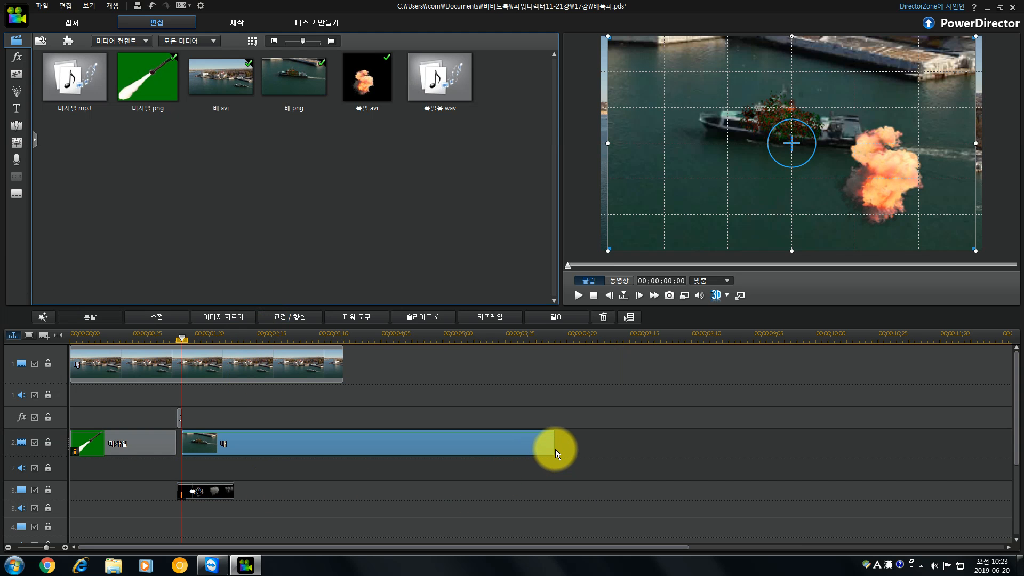
{"action": "left_click_drag", "start_coordinate": [554, 450], "coordinate": [344, 444]}
{"action": "left_click", "coordinate": [243, 450]}
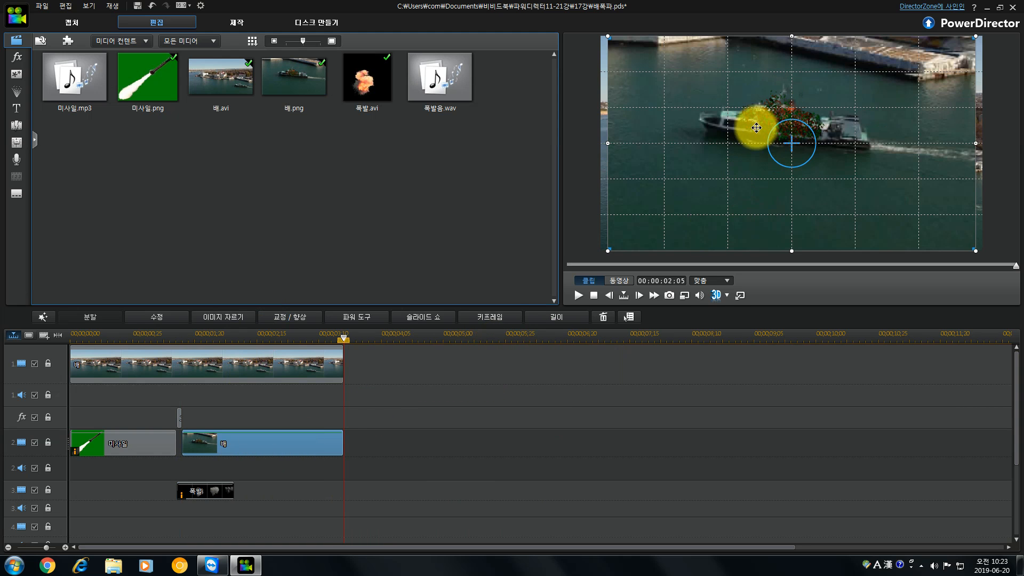
Shrink the 배.png overlay in the PiP Designer and move it over the ship in the harbour footage.
{"action": "left_click", "coordinate": [264, 443]}
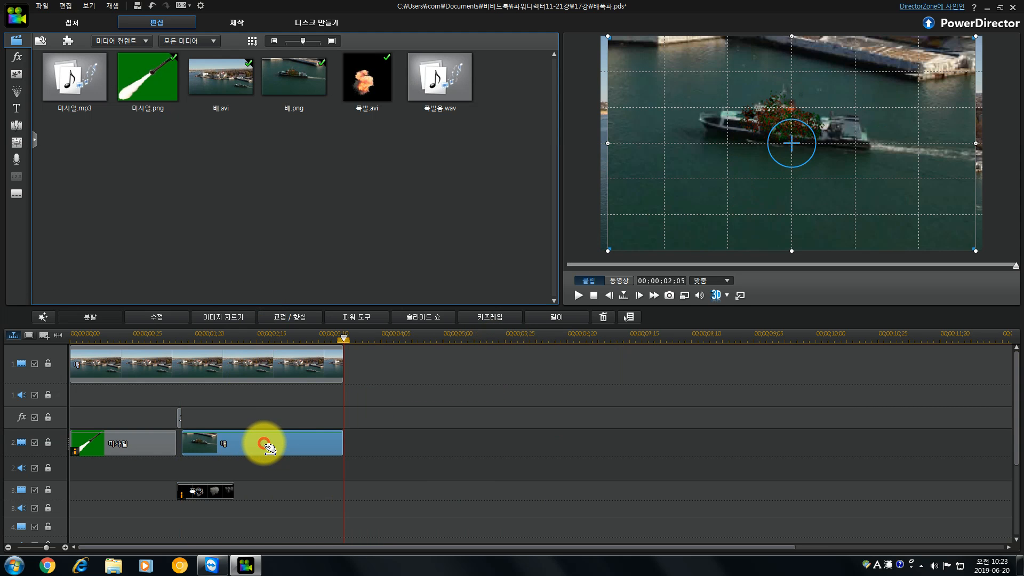
{"action": "double_click", "coordinate": [264, 443]}
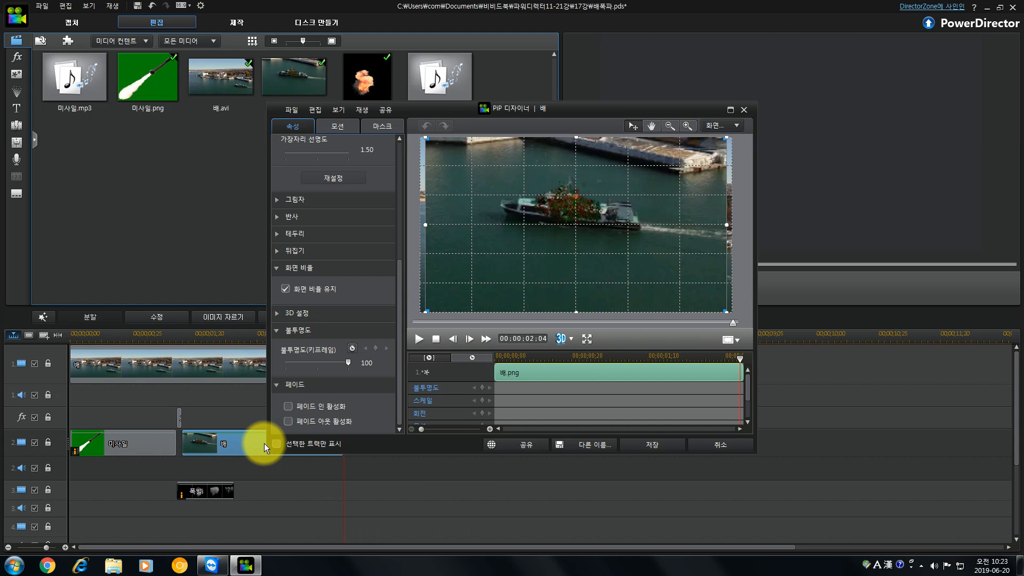
{"action": "left_click_drag", "start_coordinate": [425, 310], "coordinate": [625, 211]}
{"action": "left_click_drag", "start_coordinate": [686, 174], "coordinate": [592, 216]}
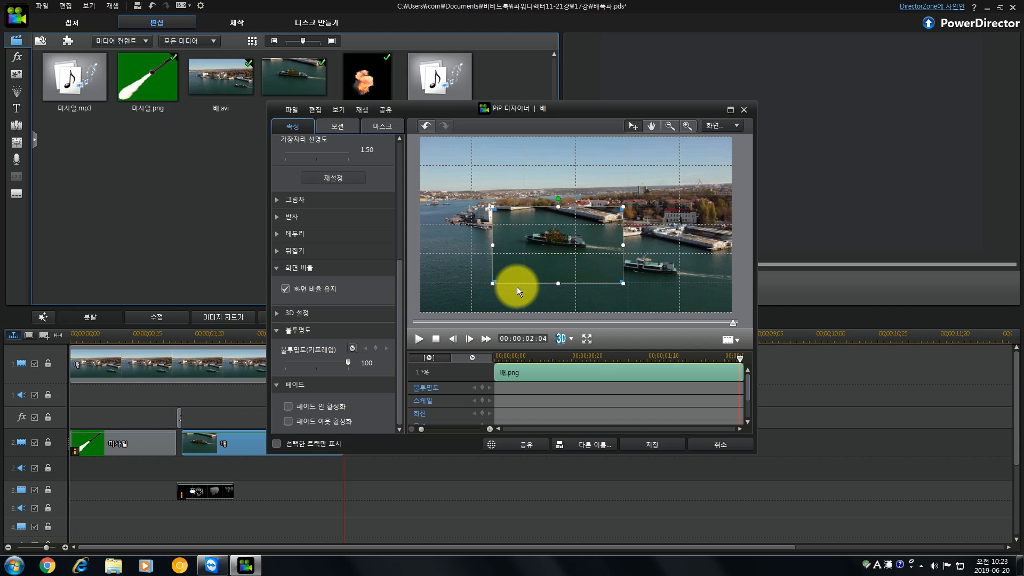
{"action": "left_click_drag", "start_coordinate": [492, 283], "coordinate": [650, 290]}
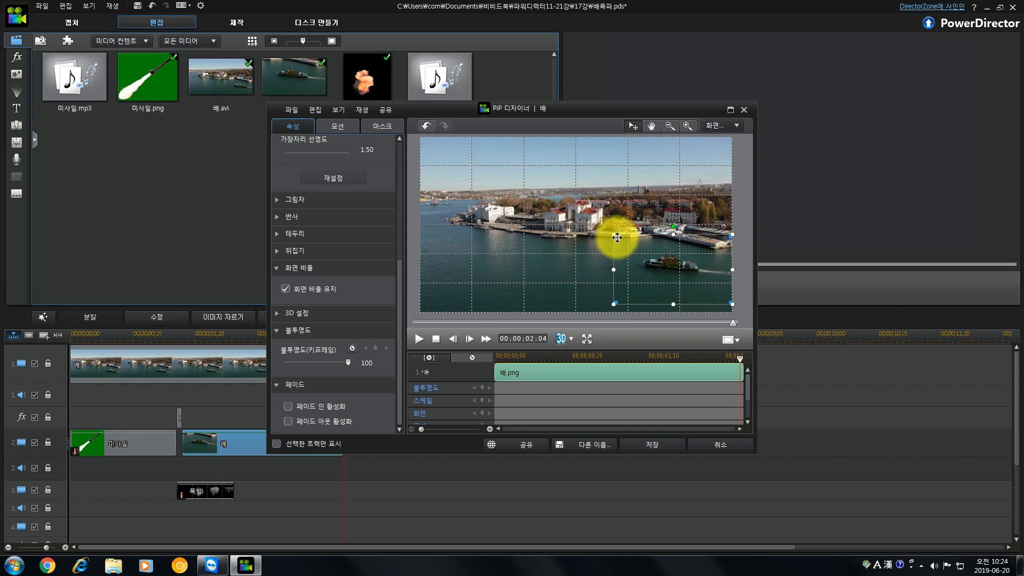
Fine-tune the size and position of the 배.png overlay so the damaged ship covers the original, and save the changes.
{"action": "left_click_drag", "start_coordinate": [612, 234], "coordinate": [617, 243]}
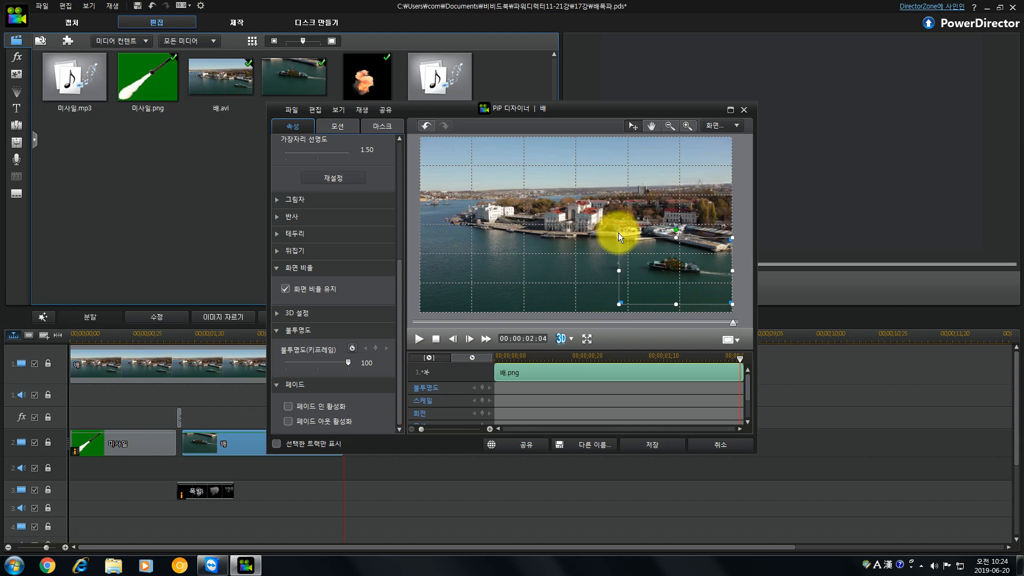
{"action": "left_click_drag", "start_coordinate": [618, 238], "coordinate": [610, 237]}
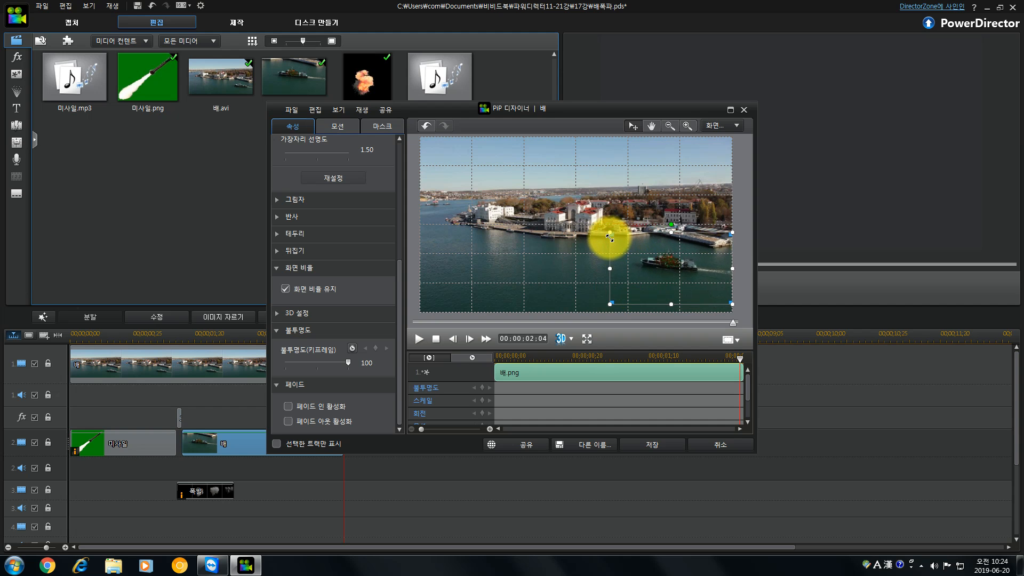
{"action": "left_click_drag", "start_coordinate": [607, 267], "coordinate": [632, 256]}
{"action": "left_click_drag", "start_coordinate": [726, 273], "coordinate": [731, 273]}
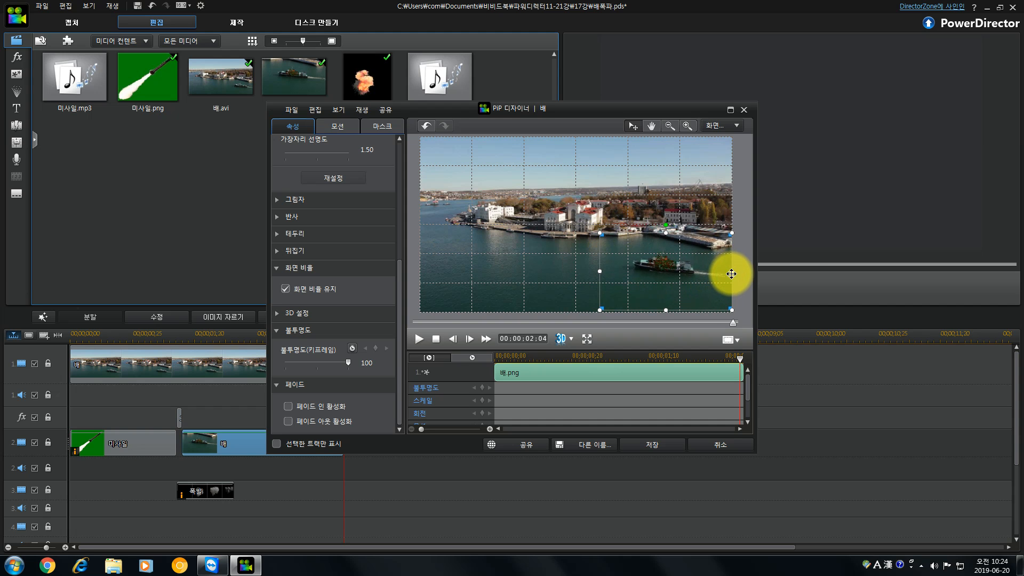
{"action": "left_click", "coordinate": [655, 446]}
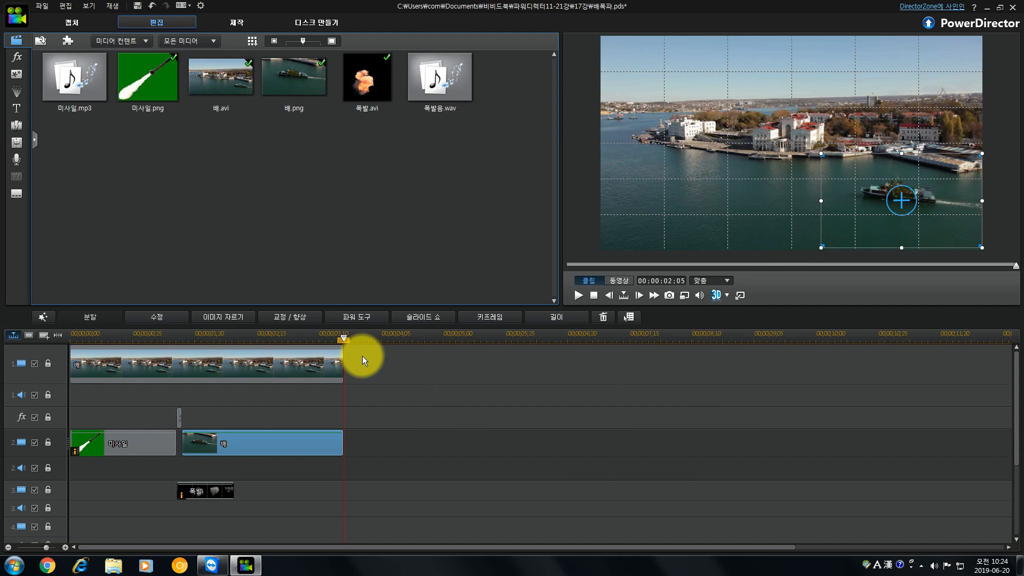
Scrub the timeline from the explosion to the end to check the switch to the damaged ship.
{"action": "left_click_drag", "start_coordinate": [342, 338], "coordinate": [190, 351]}
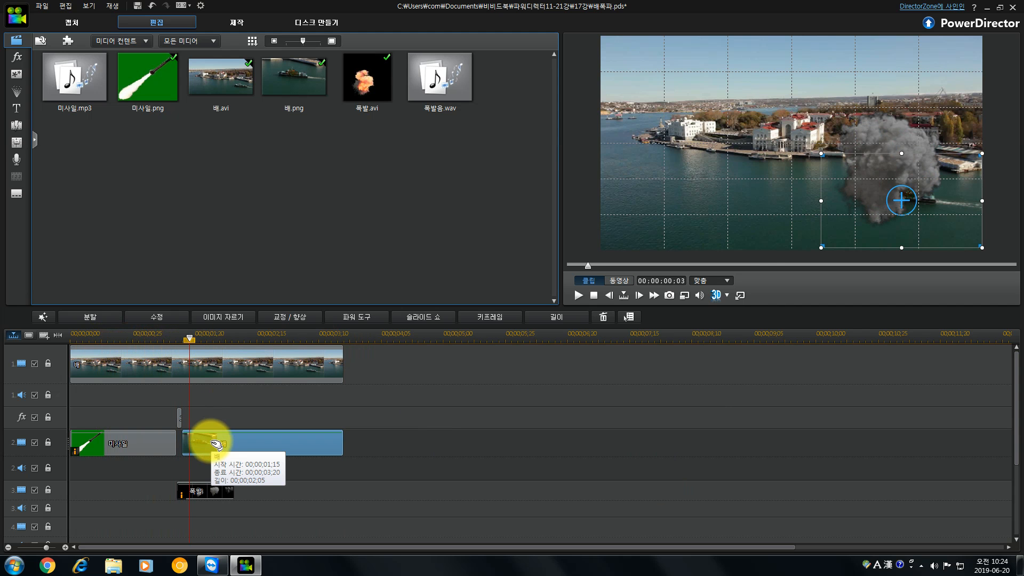
{"action": "left_click", "coordinate": [190, 338]}
{"action": "left_click_drag", "start_coordinate": [195, 341], "coordinate": [353, 356]}
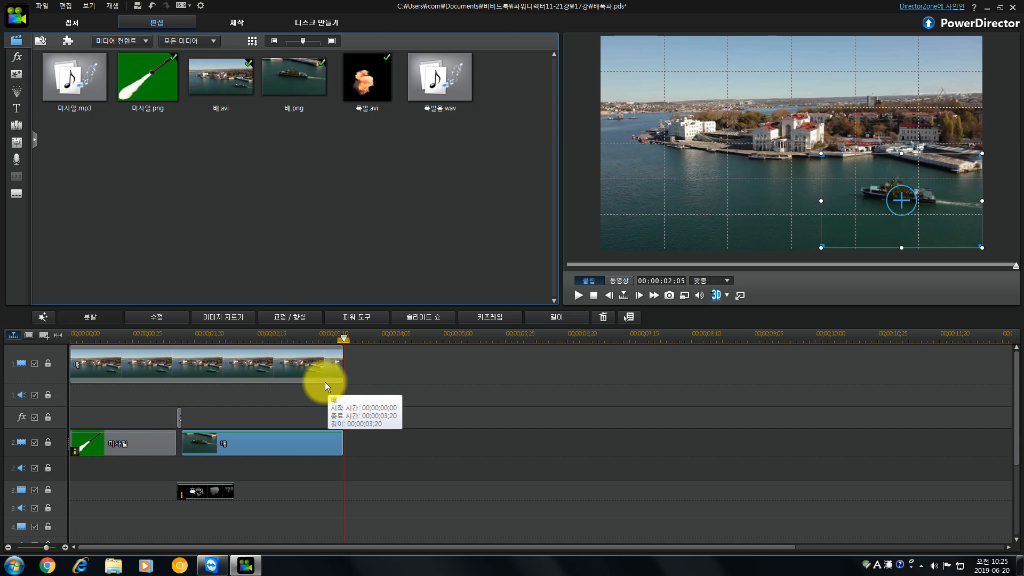
Lengthen the explosion clip on the third video track to a duration of 00;00;01;22.
{"action": "left_click", "coordinate": [208, 486]}
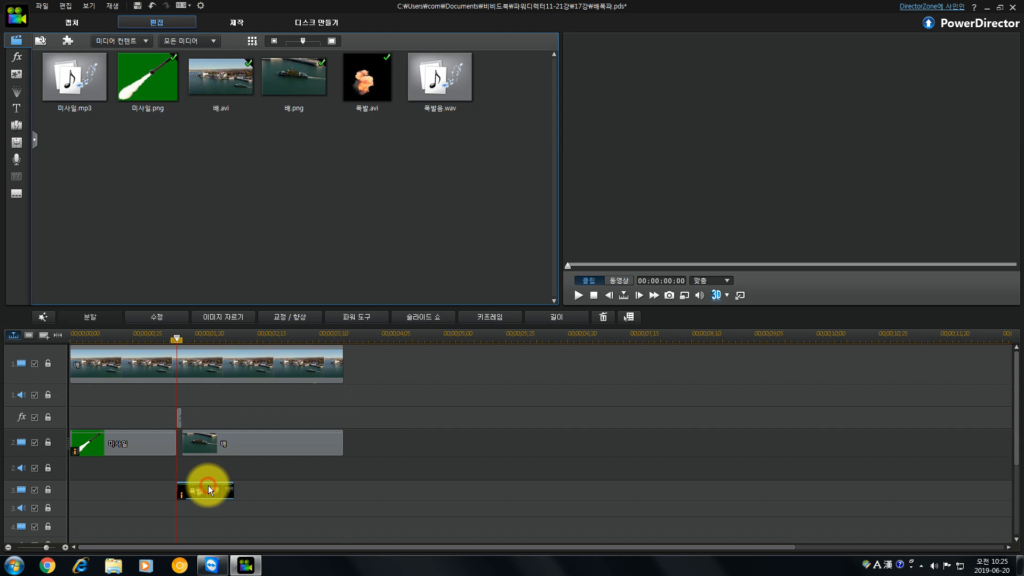
{"action": "left_click_drag", "start_coordinate": [234, 491], "coordinate": [306, 493]}
{"action": "left_click", "coordinate": [248, 491]}
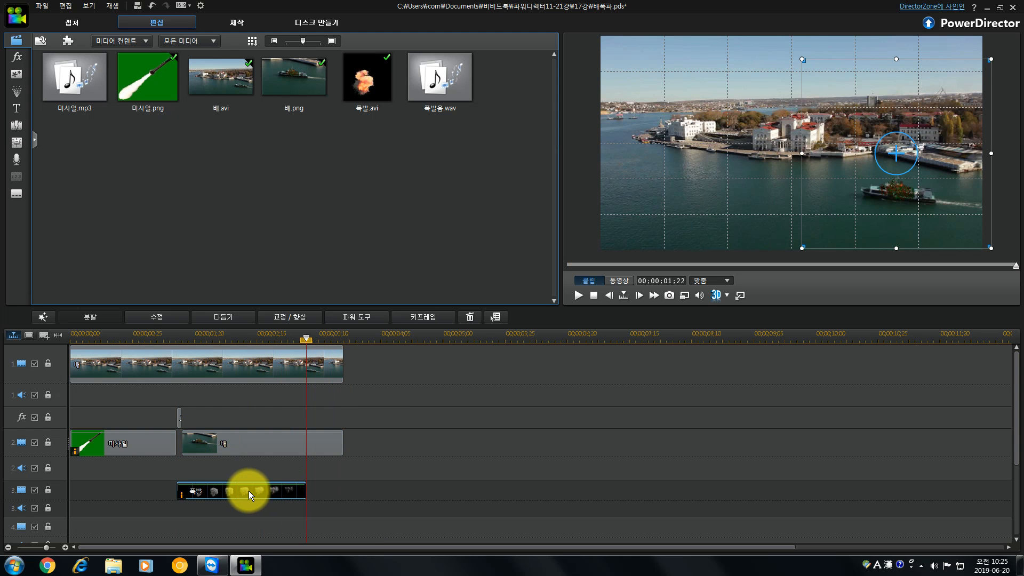
{"action": "double_click", "coordinate": [248, 491]}
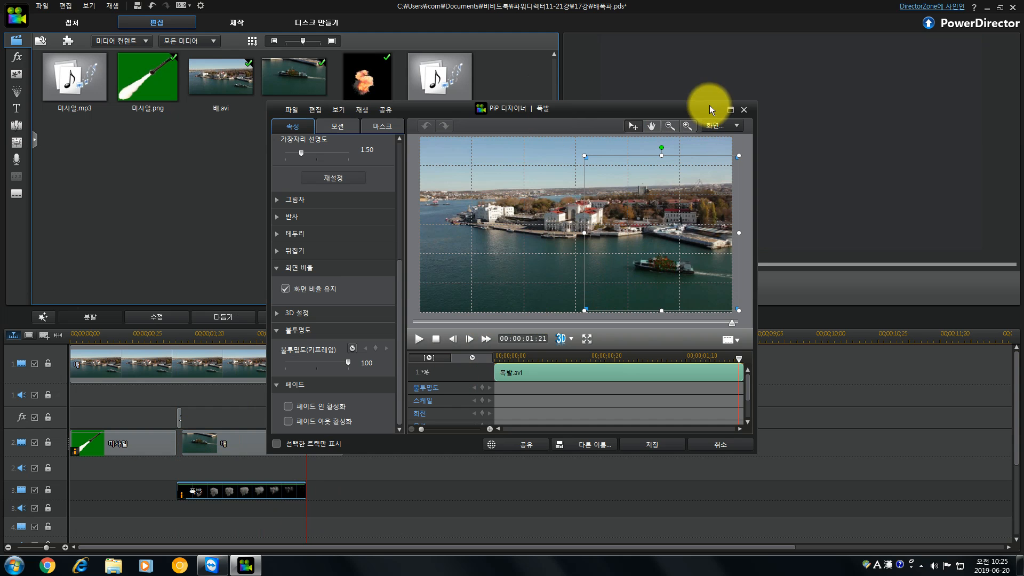
{"action": "left_click", "coordinate": [731, 443]}
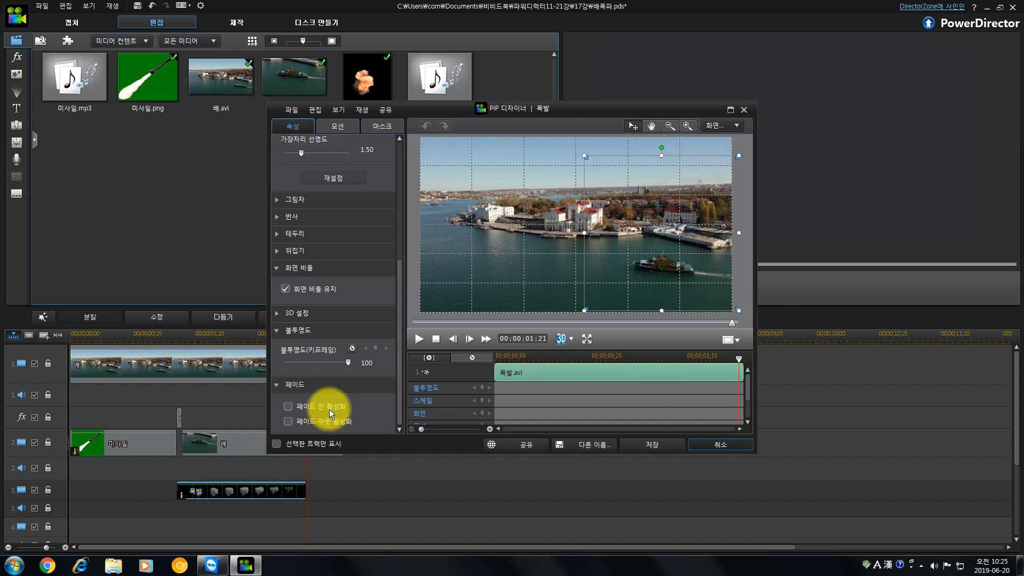
Open the explosion clip in the PiP Designer at its 00:00:00:13 frame, shrink it slightly and shift it over the ship.
{"action": "left_click", "coordinate": [235, 335]}
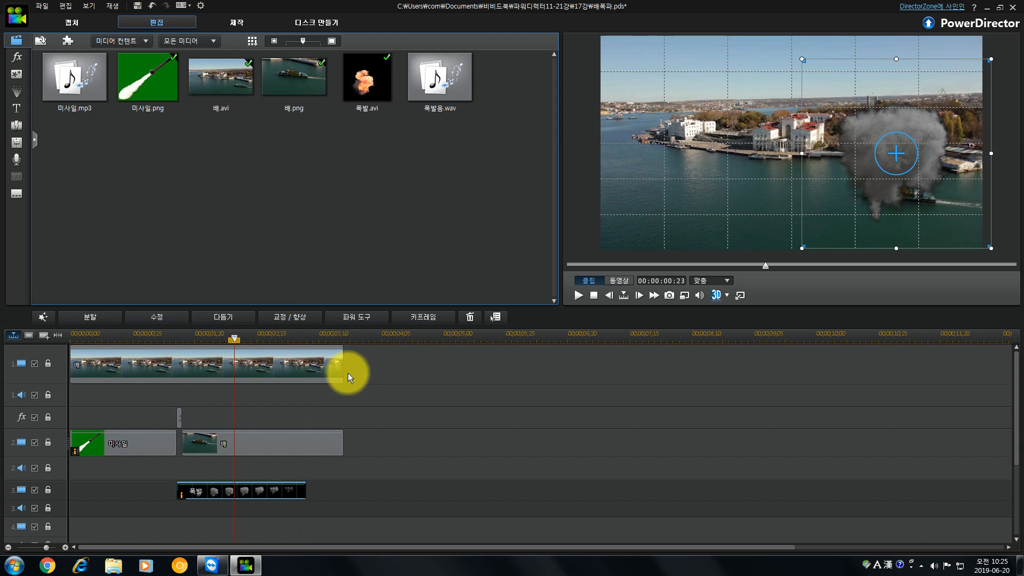
{"action": "left_click", "coordinate": [208, 338]}
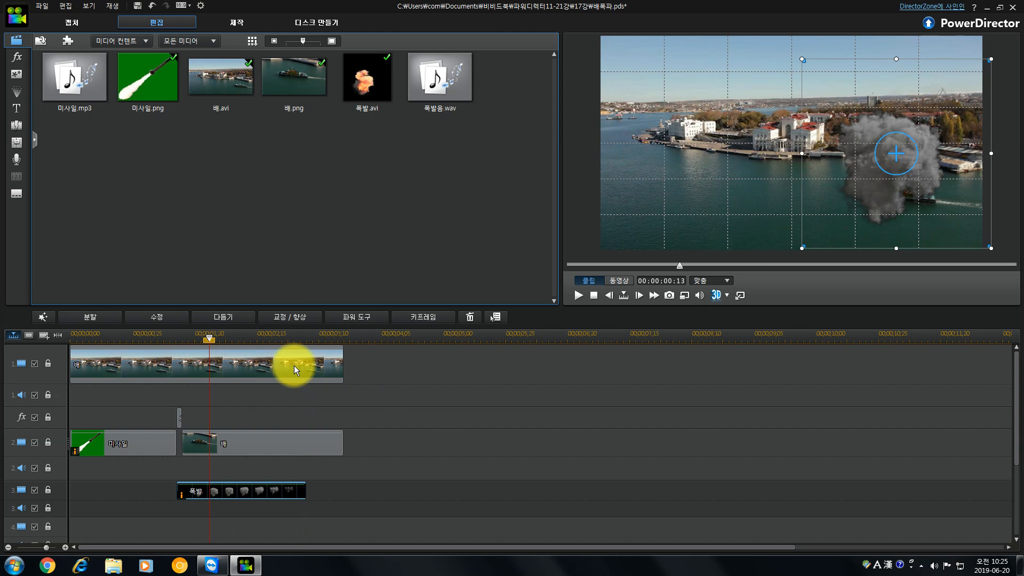
{"action": "left_click", "coordinate": [226, 491]}
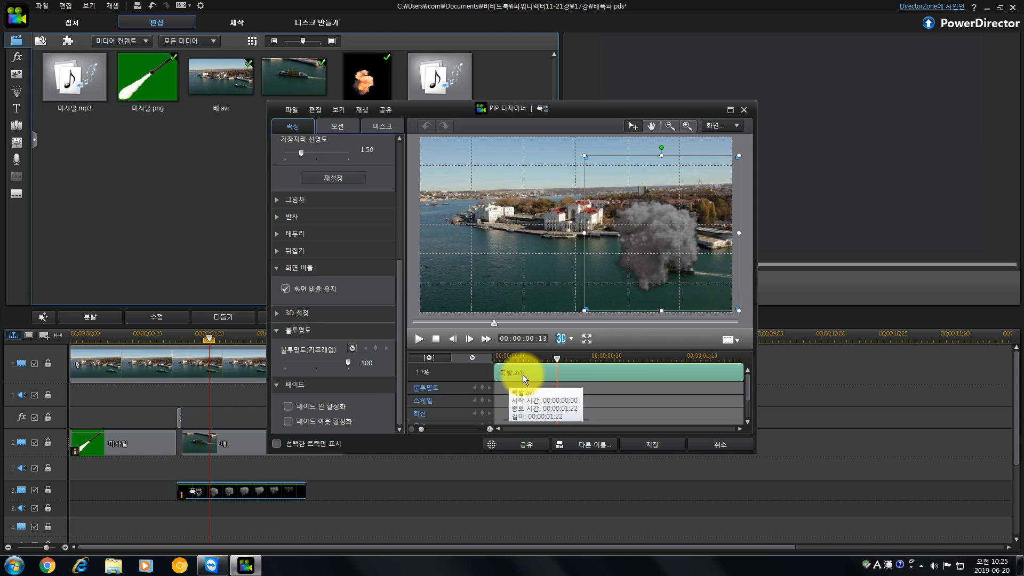
{"action": "left_click", "coordinate": [585, 310]}
{"action": "left_click_drag", "start_coordinate": [585, 310], "coordinate": [594, 299]}
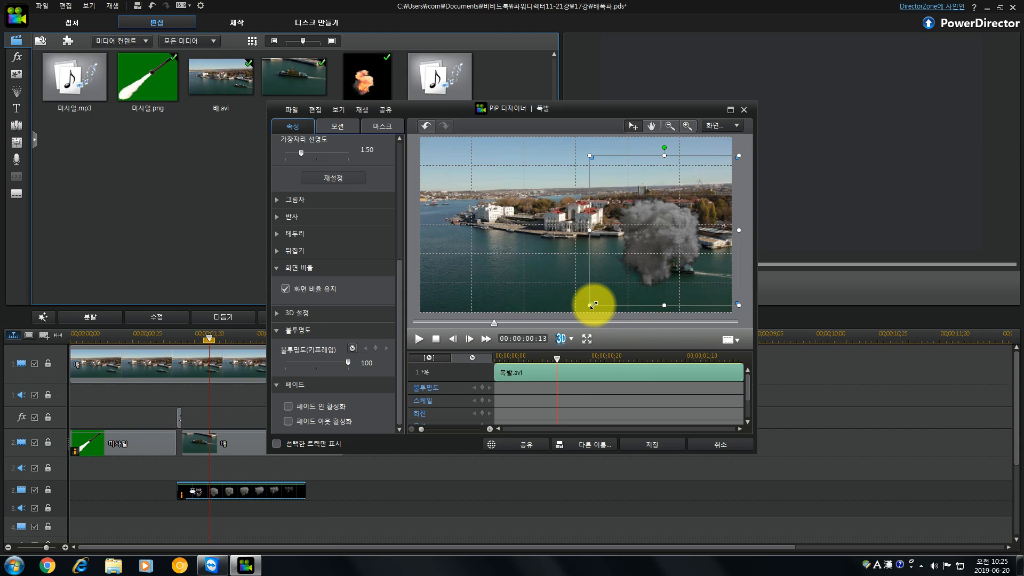
{"action": "left_click_drag", "start_coordinate": [649, 247], "coordinate": [655, 255]}
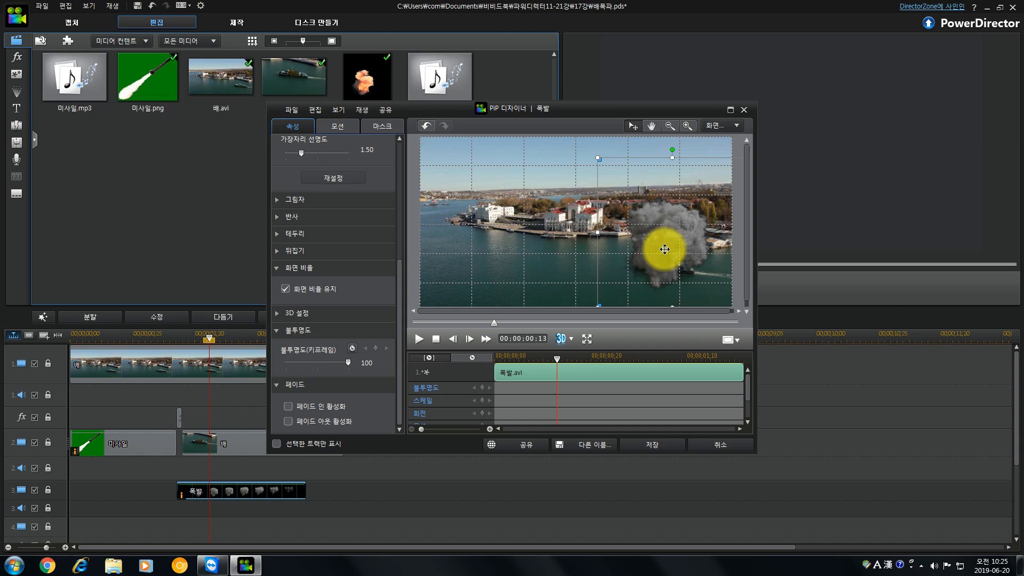
{"action": "left_click_drag", "start_coordinate": [580, 118], "coordinate": [595, 82]}
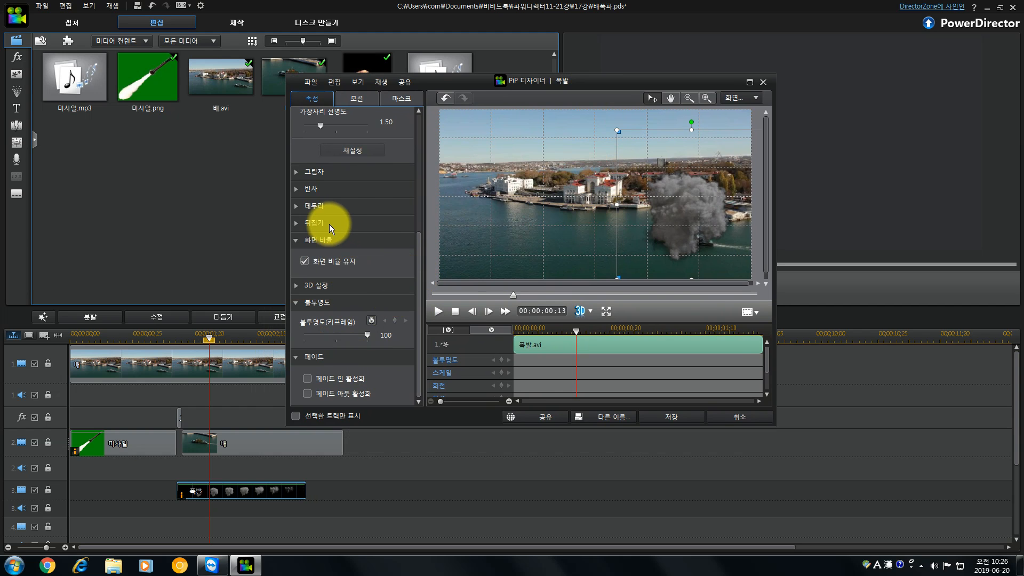
Enable the explosion's reflection, shrink and reposition the explosion directly above the ship, and save the changes.
{"action": "left_click", "coordinate": [297, 189]}
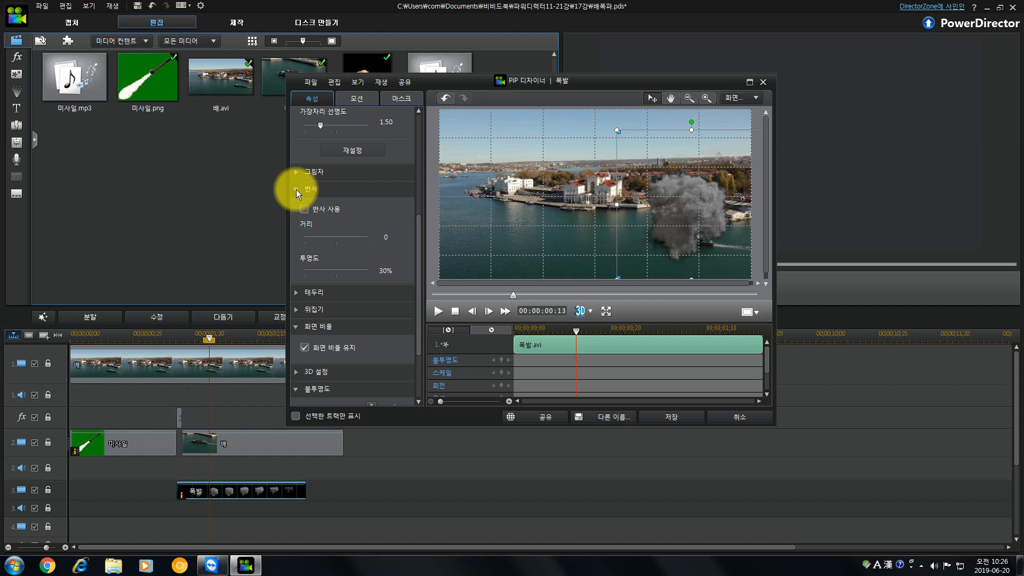
{"action": "left_click", "coordinate": [305, 209]}
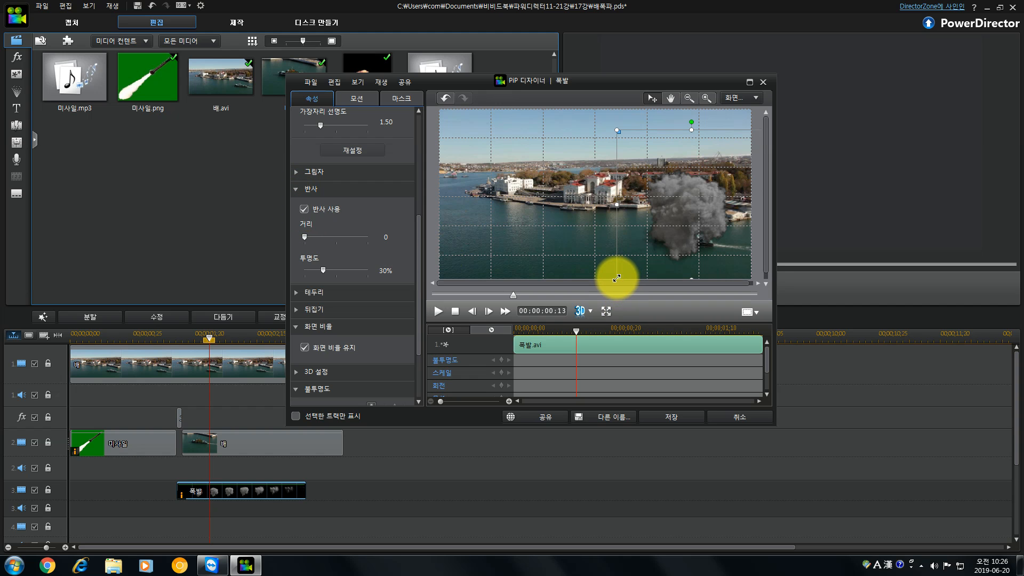
{"action": "left_click_drag", "start_coordinate": [617, 277], "coordinate": [649, 242]}
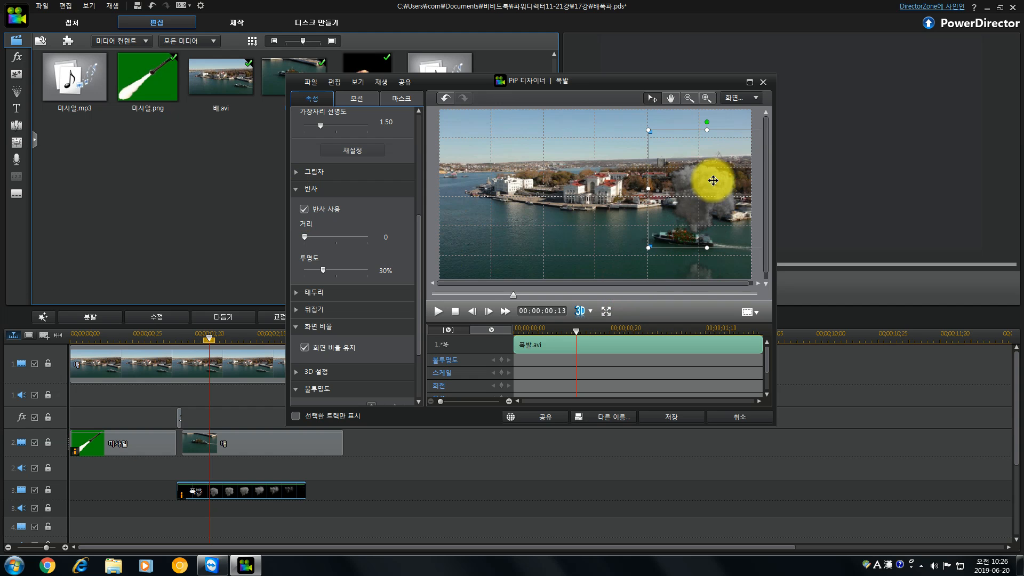
{"action": "left_click_drag", "start_coordinate": [689, 132], "coordinate": [655, 149]}
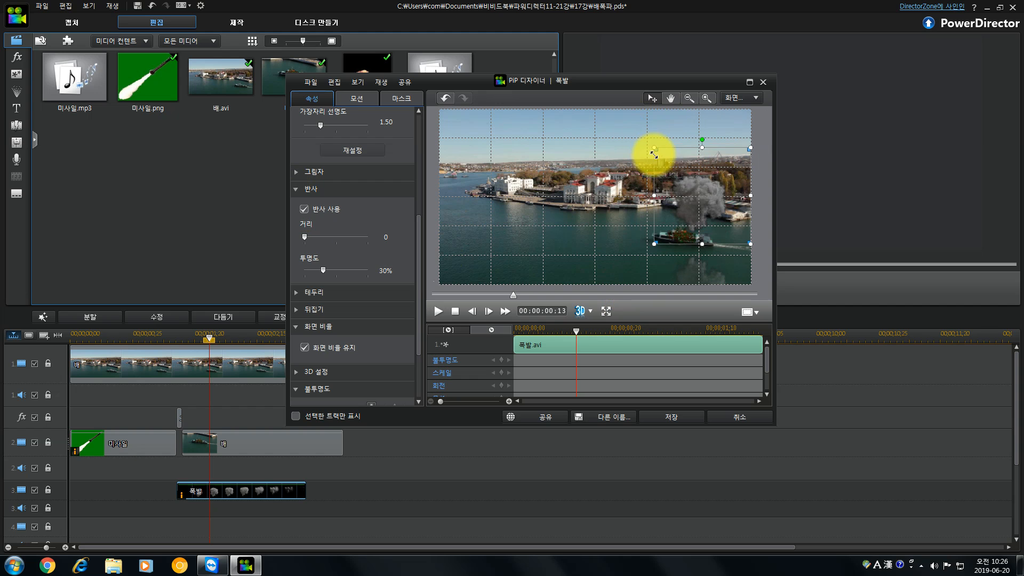
{"action": "left_click_drag", "start_coordinate": [707, 186], "coordinate": [695, 192]}
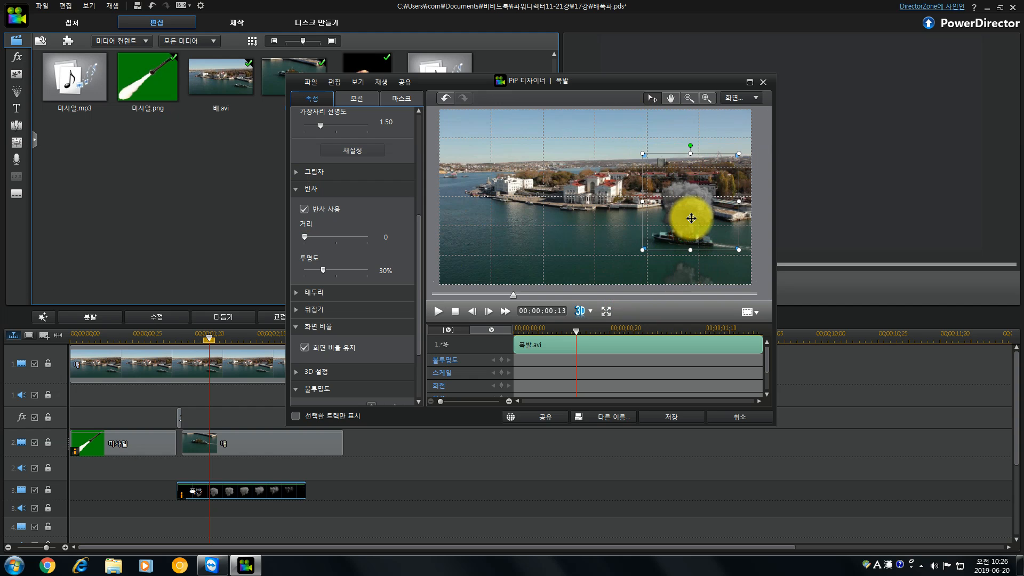
{"action": "left_click_drag", "start_coordinate": [691, 218], "coordinate": [691, 213]}
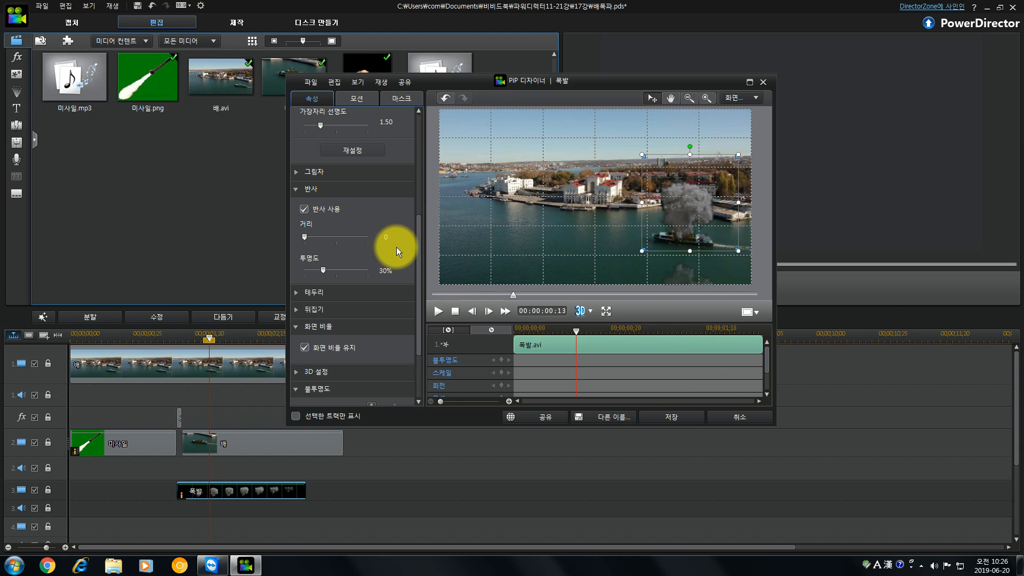
{"action": "left_click", "coordinate": [683, 419]}
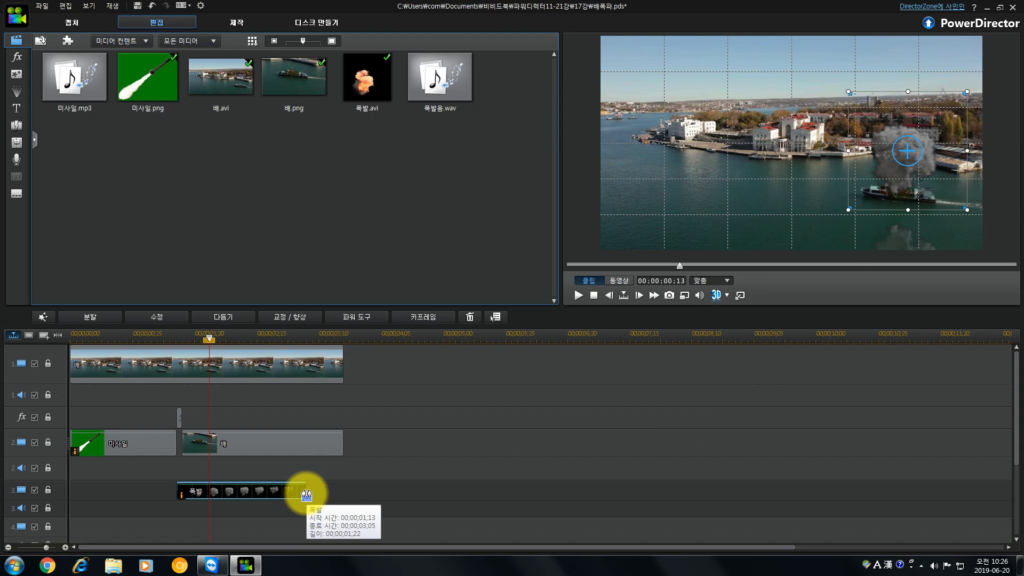
Extend the explosion clip to the end of the harbour video, for a duration of 00;00;02;07, and play the movie.
{"action": "left_click_drag", "start_coordinate": [306, 495], "coordinate": [343, 493]}
{"action": "left_click", "coordinate": [135, 337]}
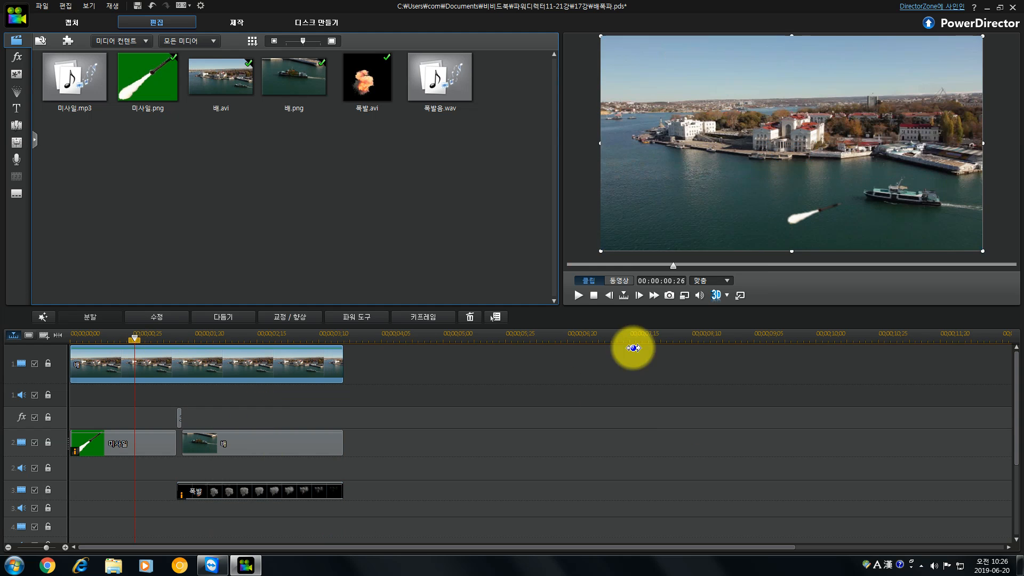
{"action": "left_click", "coordinate": [620, 281]}
{"action": "left_click", "coordinate": [581, 295]}
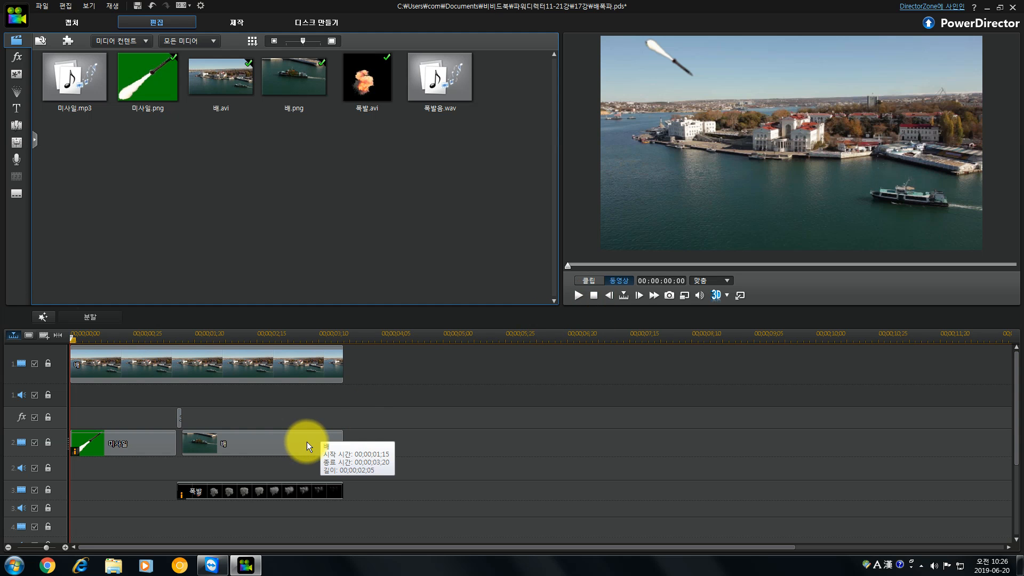
Add 미사일.mp3 at the start of the second audio track and trim it to end with the missile clip.
{"action": "left_click", "coordinate": [102, 451]}
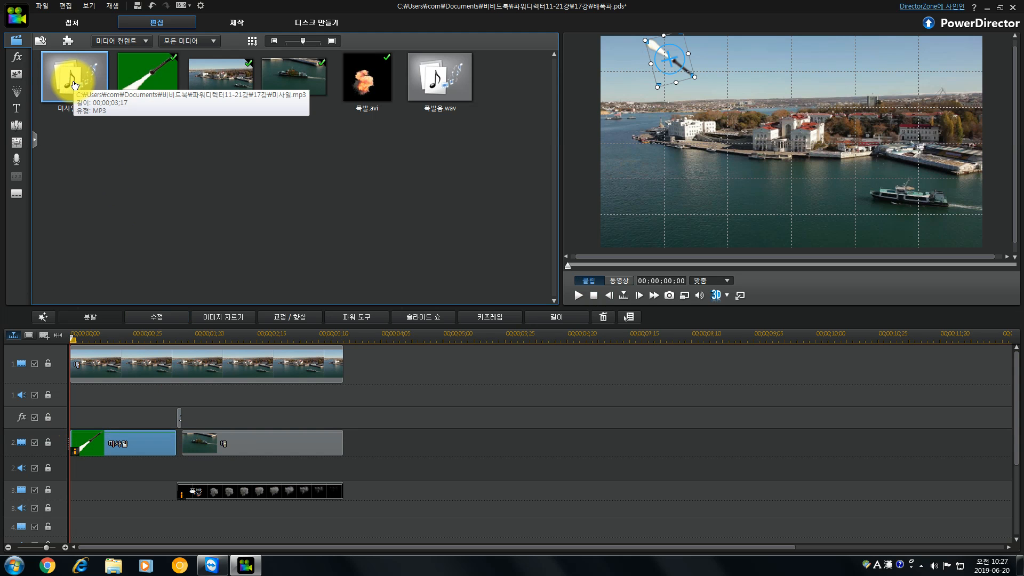
{"action": "left_click_drag", "start_coordinate": [72, 75], "coordinate": [66, 462]}
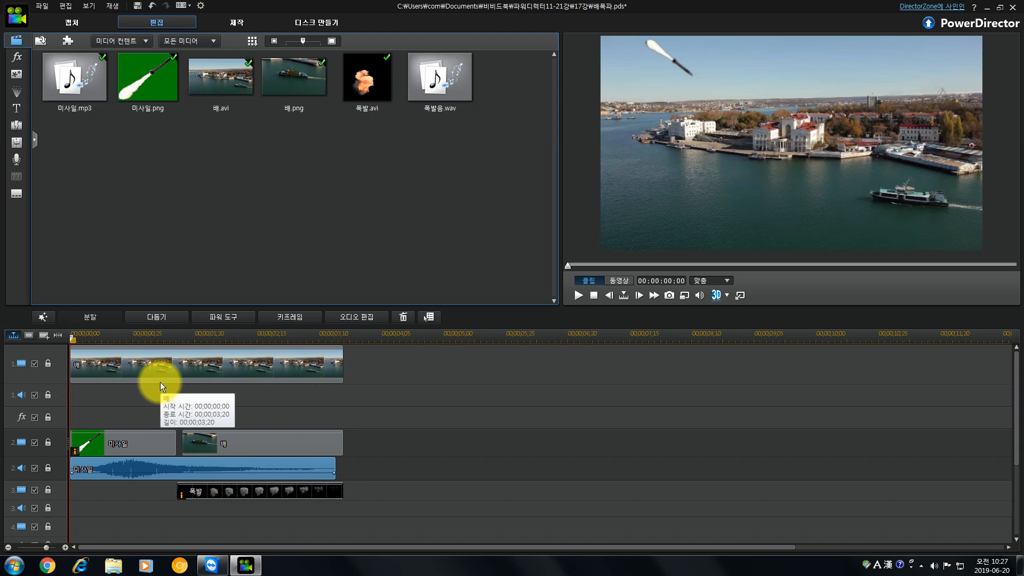
{"action": "left_click", "coordinate": [182, 338]}
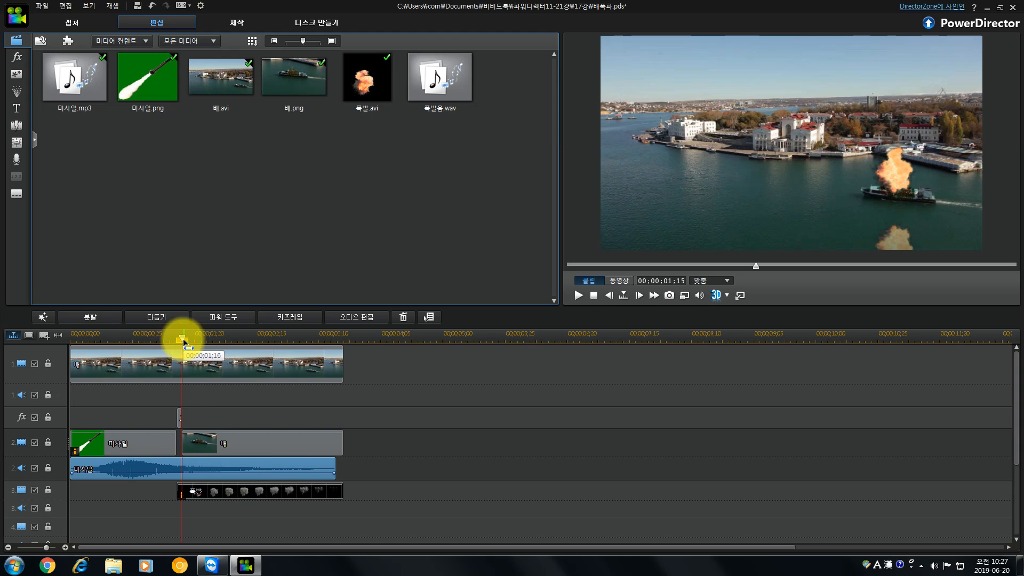
{"action": "left_click", "coordinate": [101, 317]}
{"action": "key", "text": "Delete"}
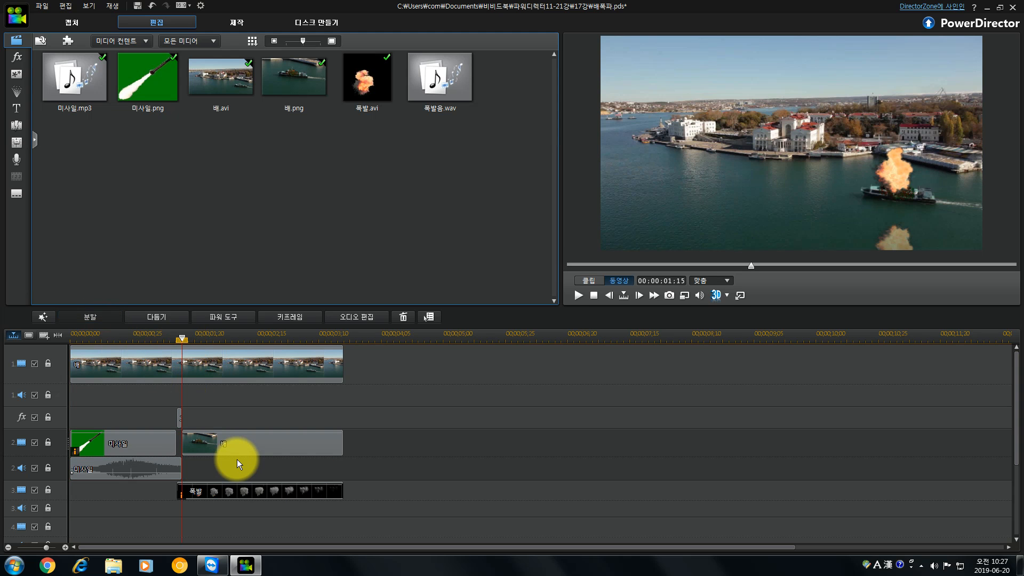
{"action": "left_click", "coordinate": [179, 470]}
{"action": "left_click_drag", "start_coordinate": [180, 468], "coordinate": [177, 468]}
{"action": "left_click", "coordinate": [226, 476]}
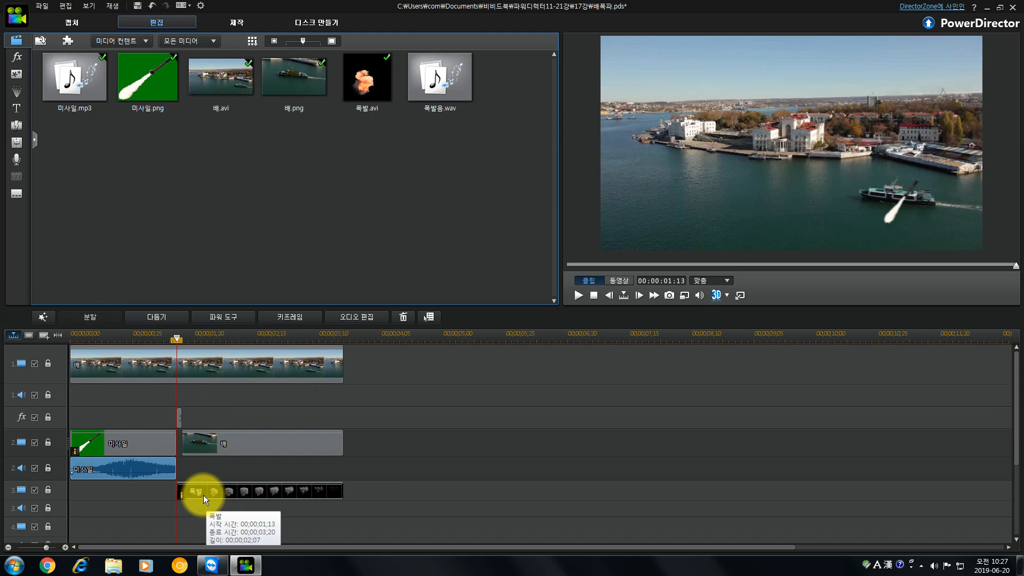
Add 폭발음.wav to the third audio track at the explosion clip's start and trim it to the explosion clip's end.
{"action": "left_click", "coordinate": [441, 92]}
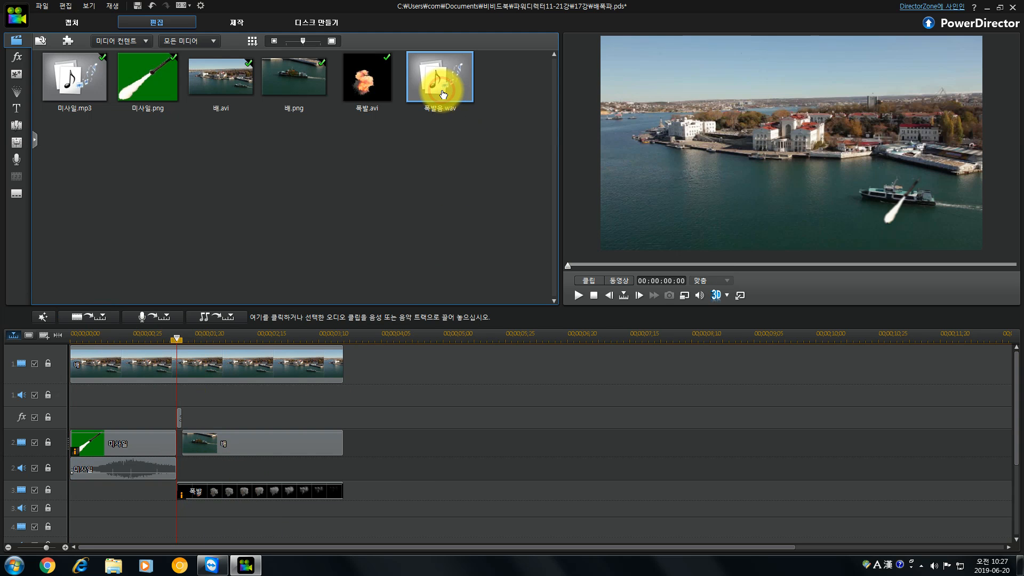
{"action": "left_click_drag", "start_coordinate": [441, 93], "coordinate": [270, 485]}
{"action": "left_click_drag", "start_coordinate": [203, 517], "coordinate": [178, 515]}
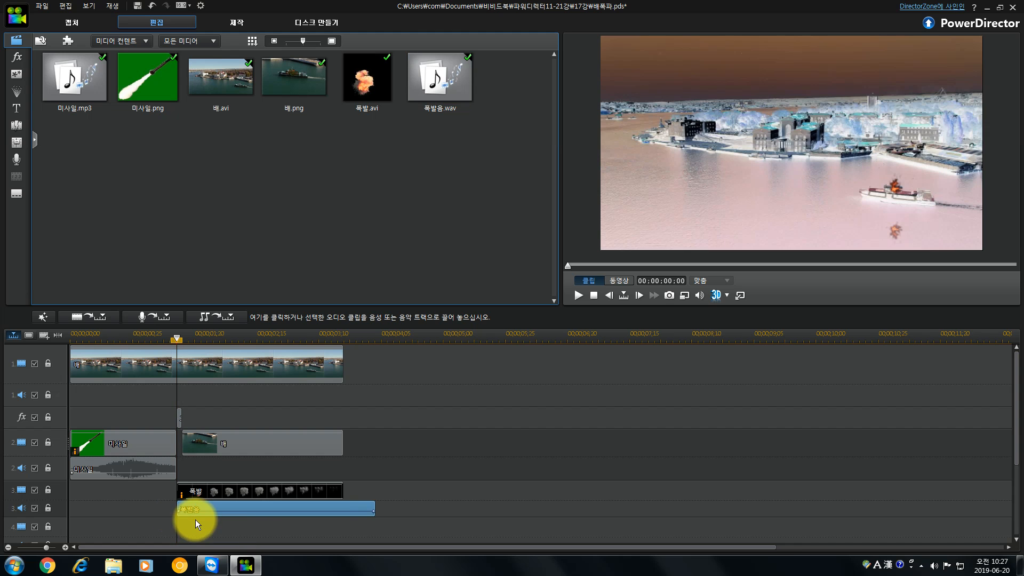
{"action": "left_click_drag", "start_coordinate": [377, 509], "coordinate": [343, 509]}
{"action": "left_click_drag", "start_coordinate": [436, 494], "coordinate": [444, 475]}
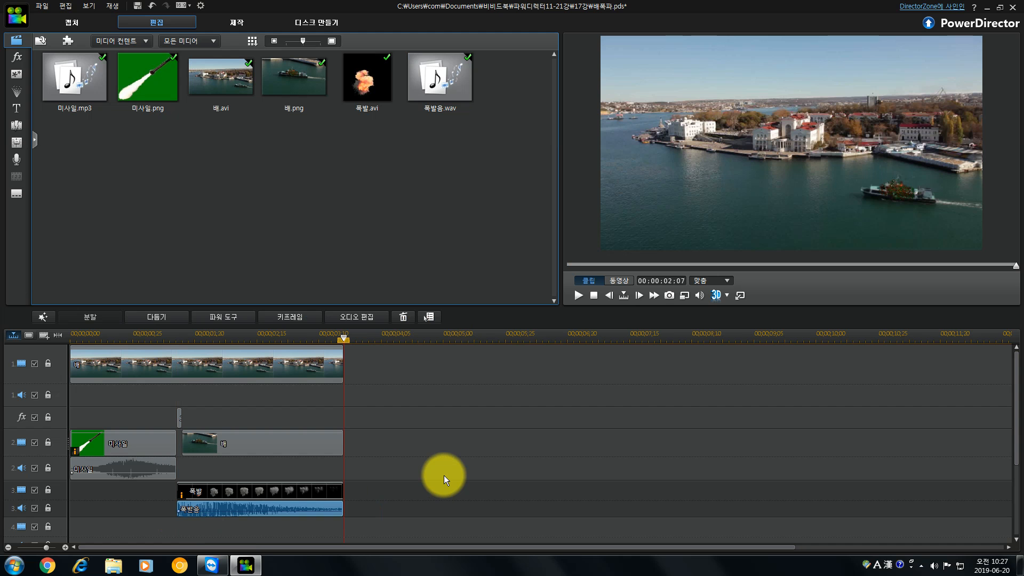
Play the whole movie from the beginning to check the missile and explosion with their sounds.
{"action": "left_click", "coordinate": [75, 338]}
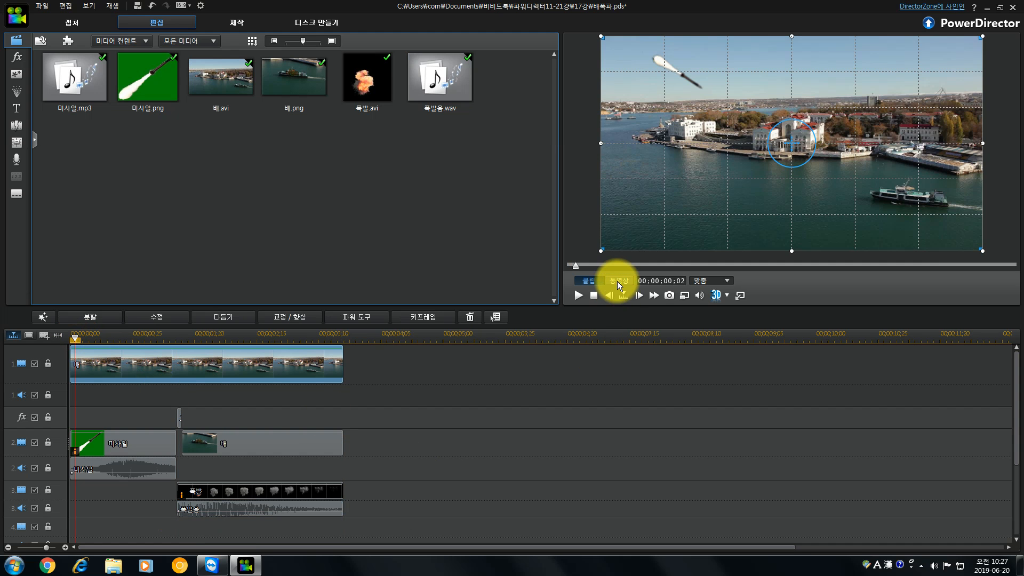
{"action": "left_click", "coordinate": [617, 281]}
{"action": "left_click", "coordinate": [577, 295]}
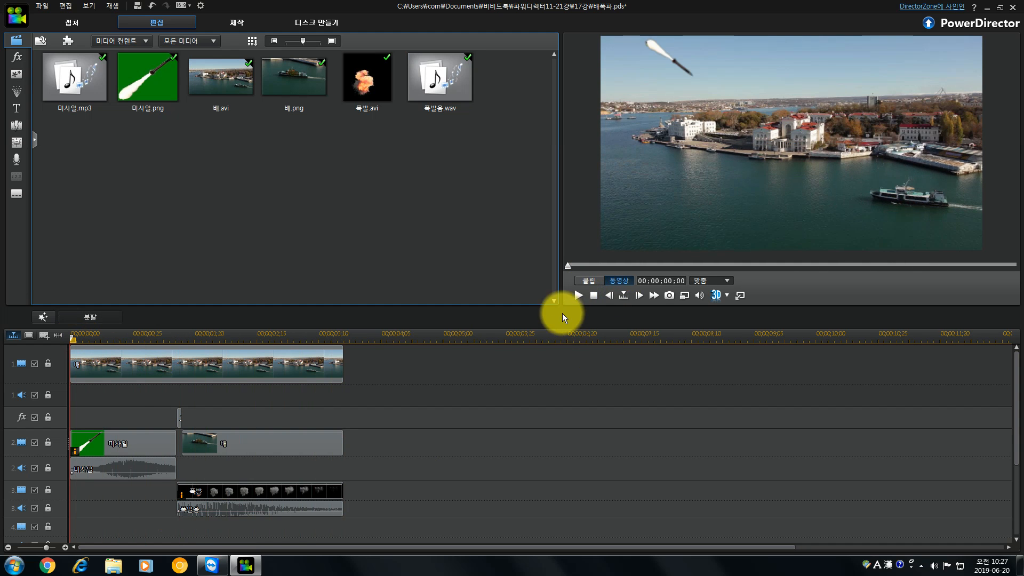
{"action": "left_click", "coordinate": [577, 297]}
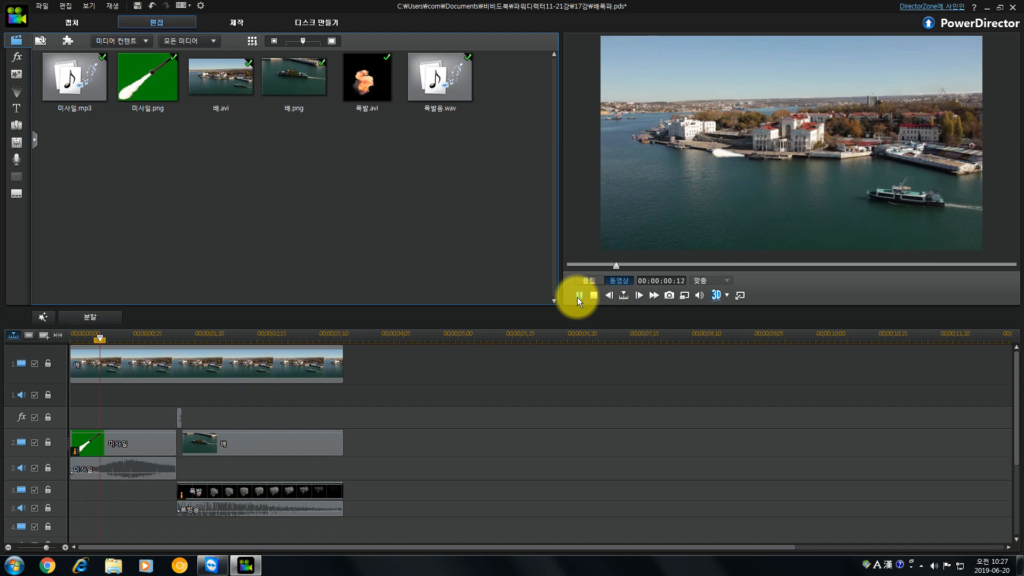